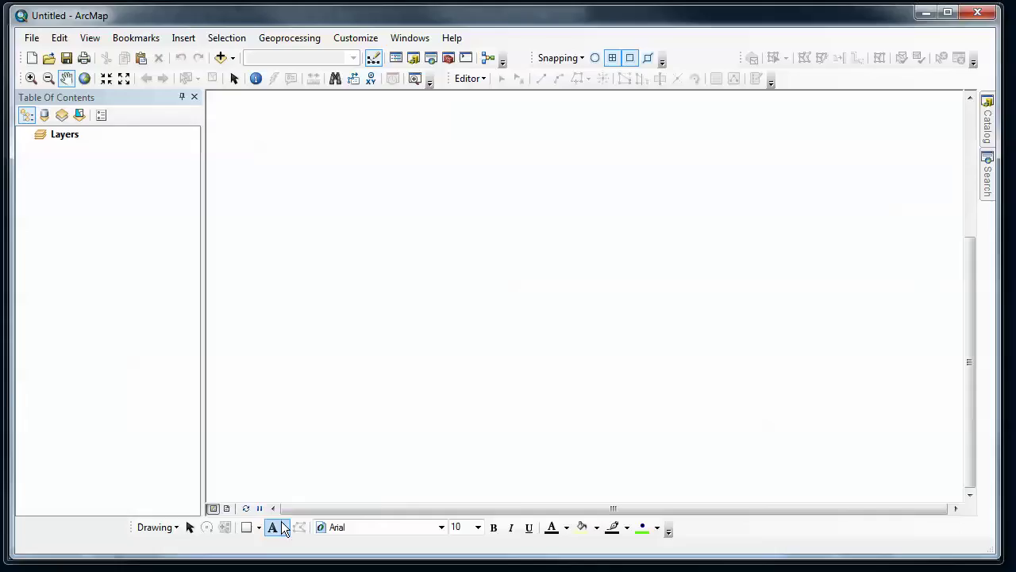
Step: Drag UTM_Zone12_Topology onto the ArcMap map, including its Trails and boundary classes, then maximize ArcMap
left_click_drag(146, 24, 1015, 24)
left_click(187, 294)
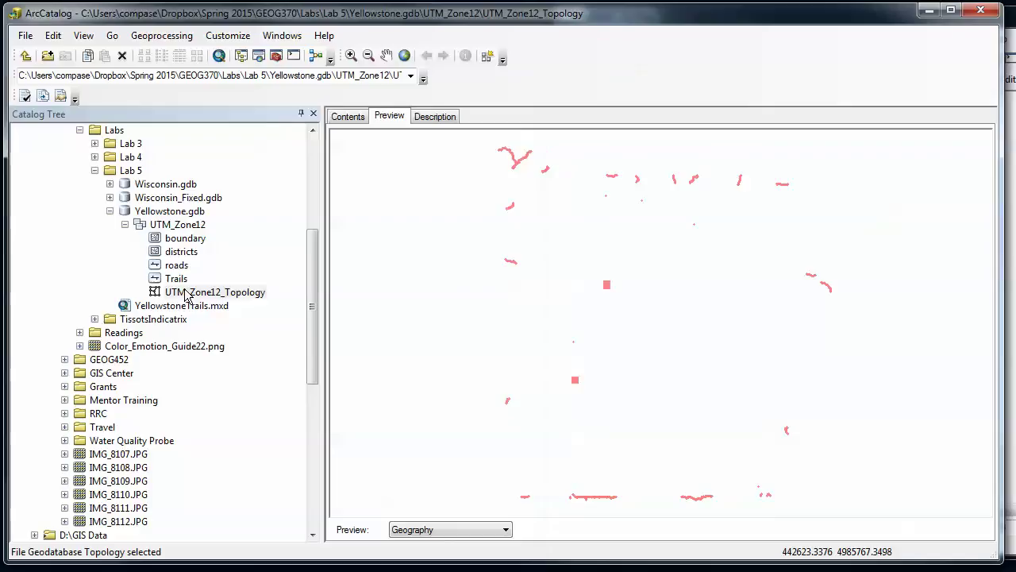
left_click_drag(187, 293, 794, 246)
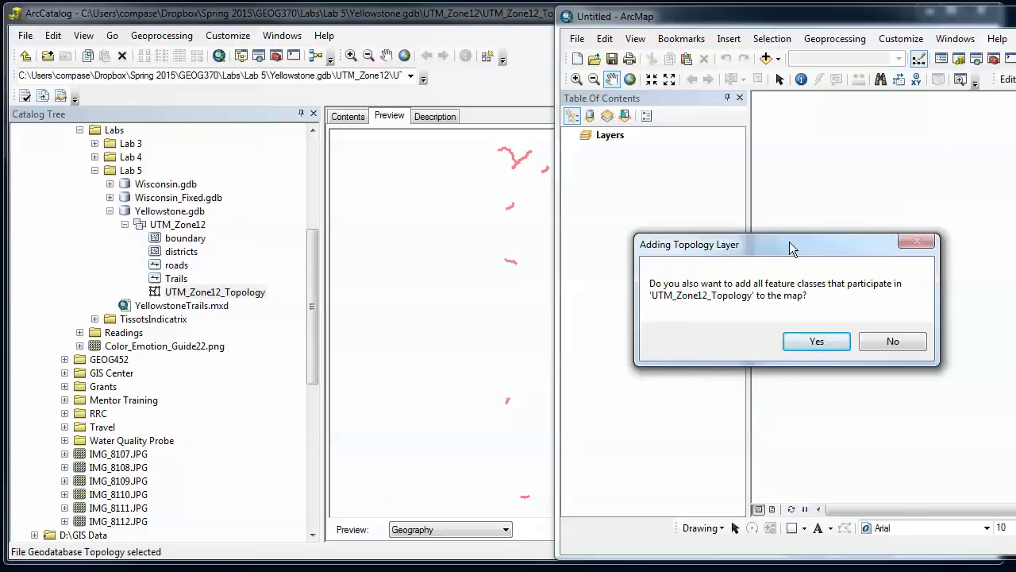
left_click(818, 341)
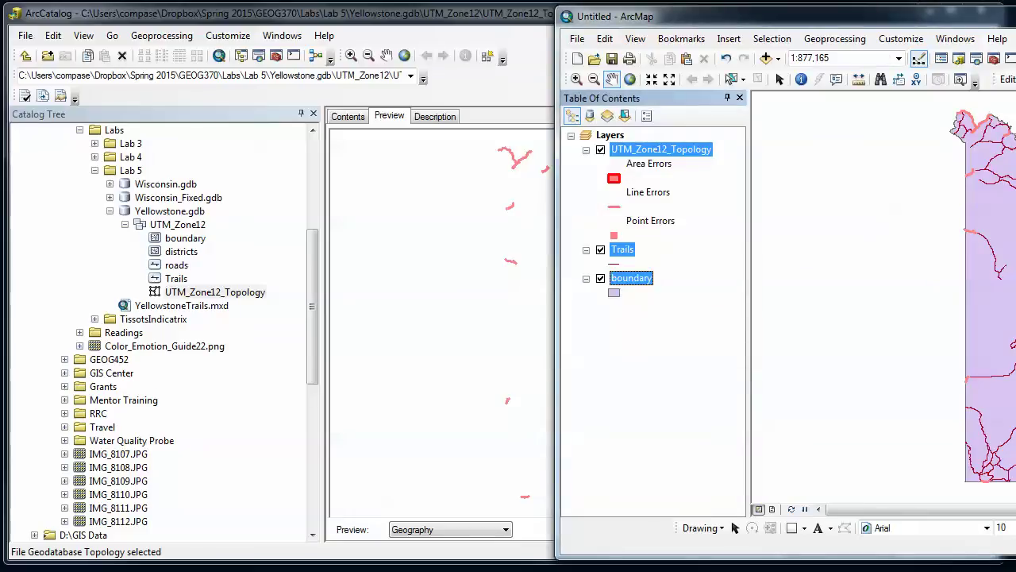
left_click_drag(1015, 31, 614, 24)
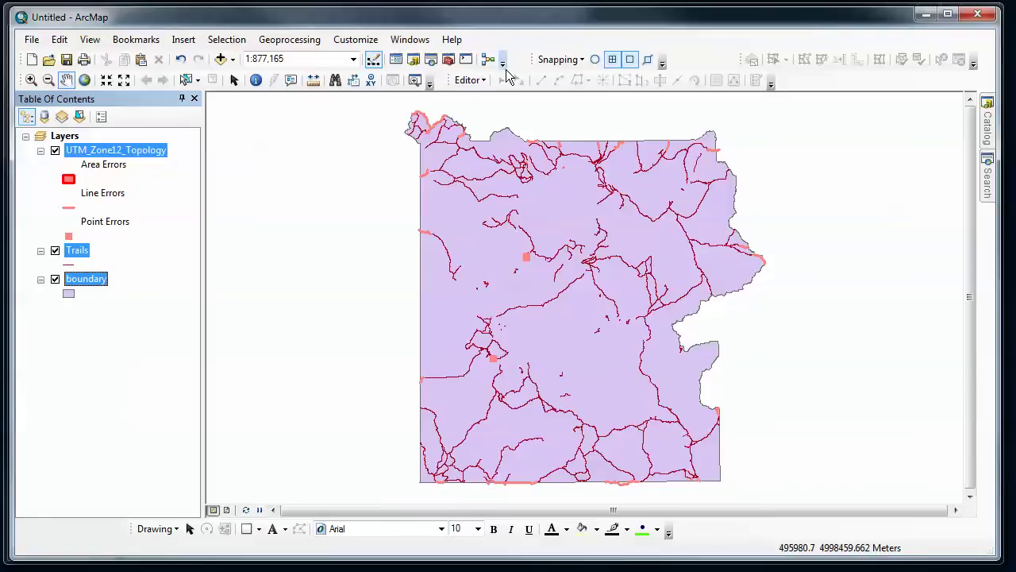
Step: Move the Topology toolbar leftward within the upper toolbar row
right_click(715, 60)
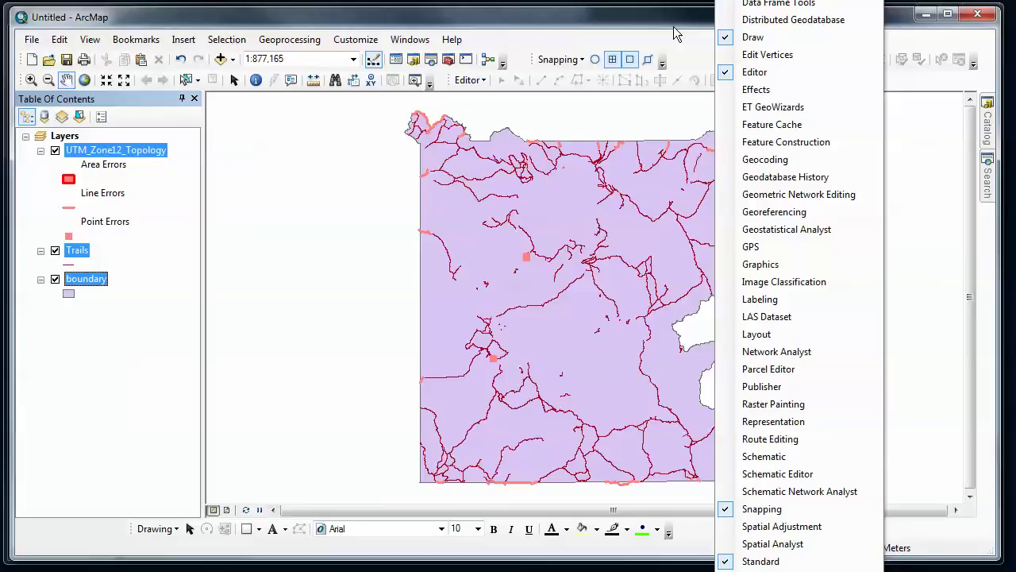
left_click(685, 55)
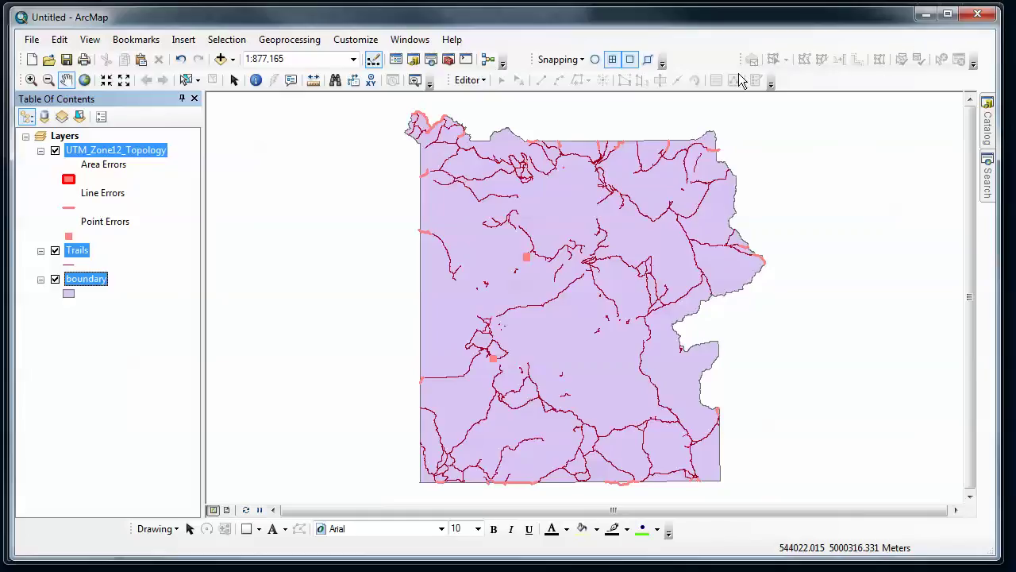
left_click_drag(738, 60, 684, 64)
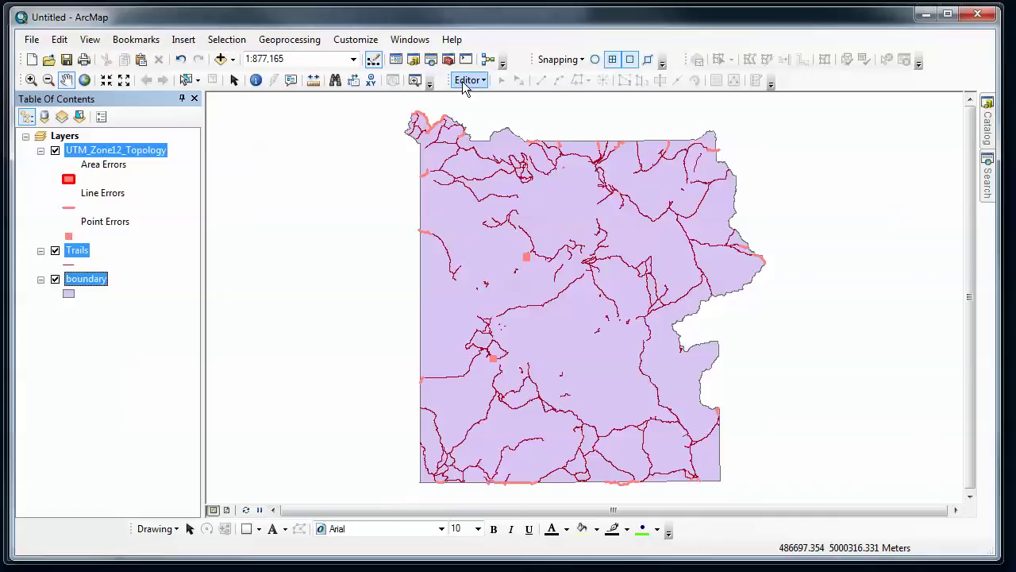
Step: Save the map as Untitled.mxd in Spring 2015 > GEOG370 > Labs > Lab 5 and start editing
left_click(67, 60)
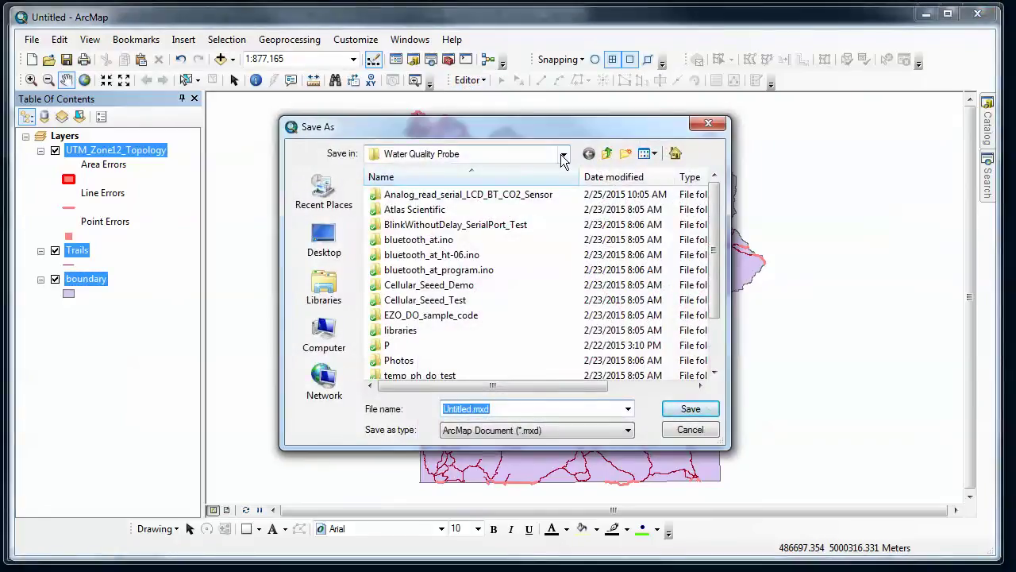
left_click(563, 155)
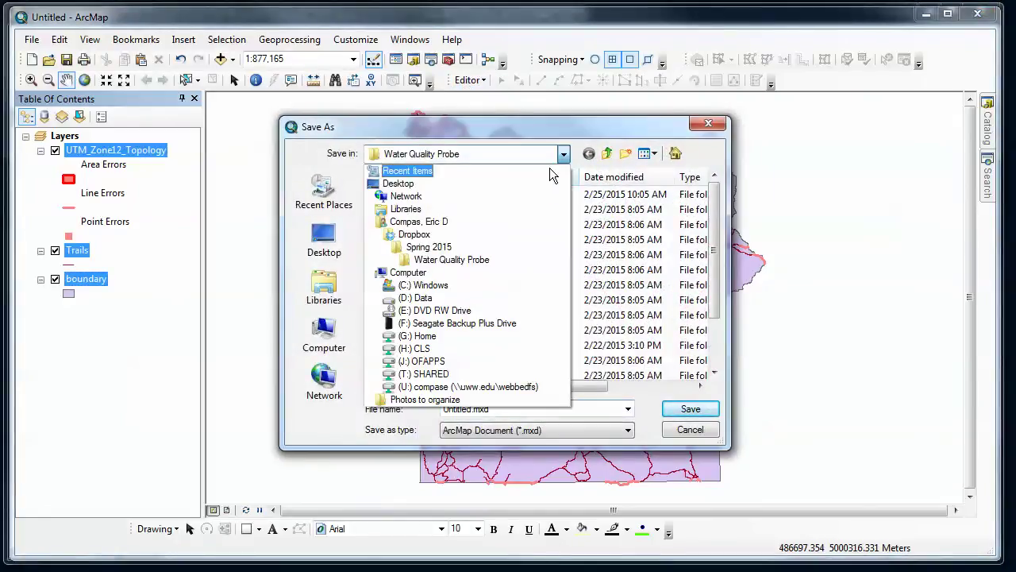
left_click(439, 246)
double_click(405, 239)
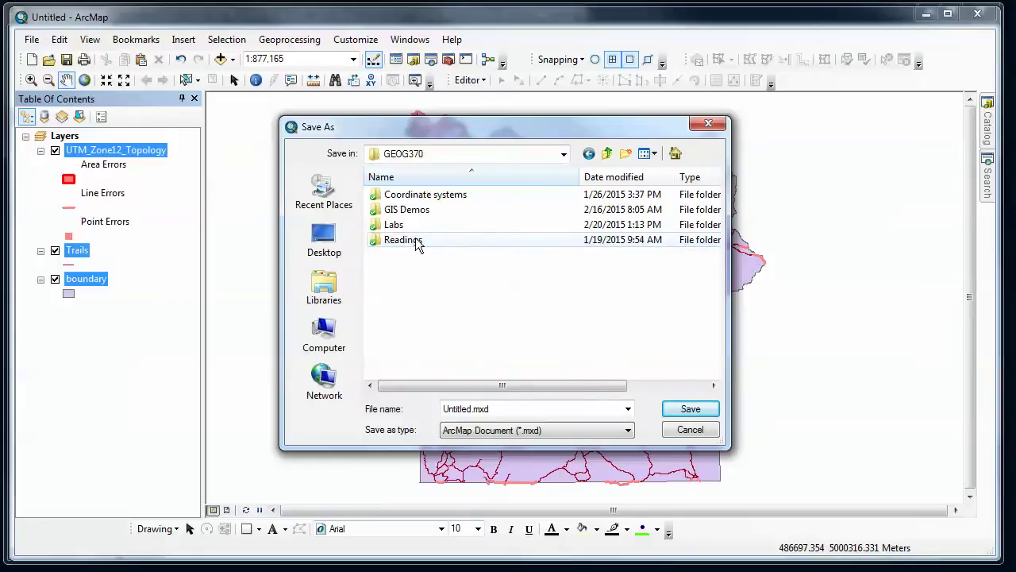
double_click(399, 226)
double_click(397, 226)
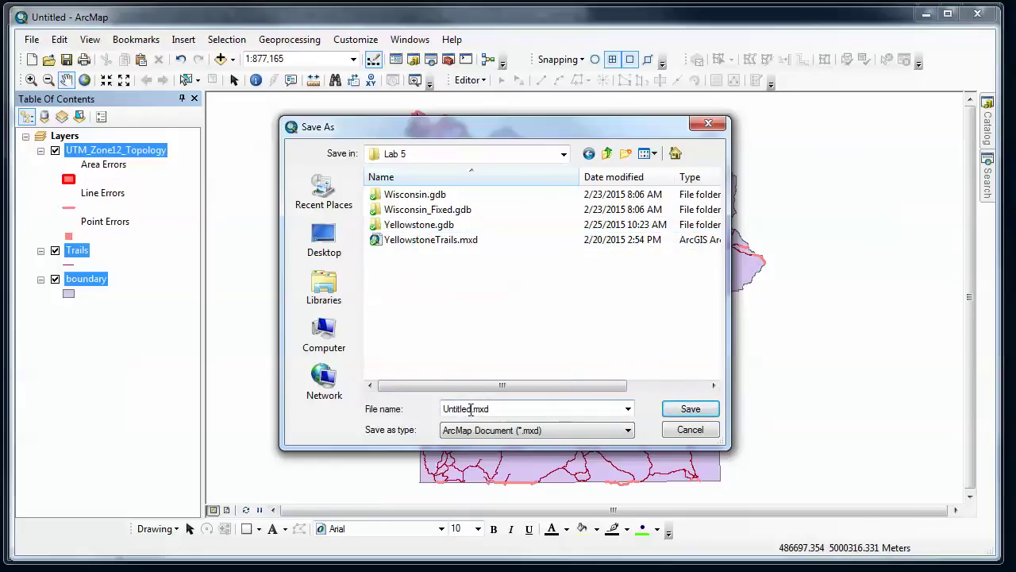
left_click(684, 411)
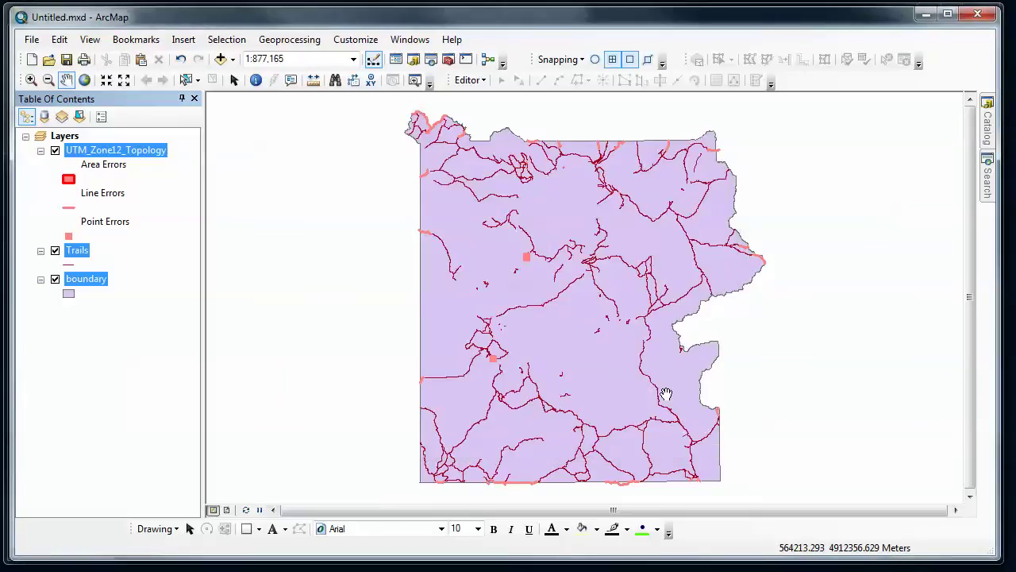
left_click(481, 80)
left_click(477, 97)
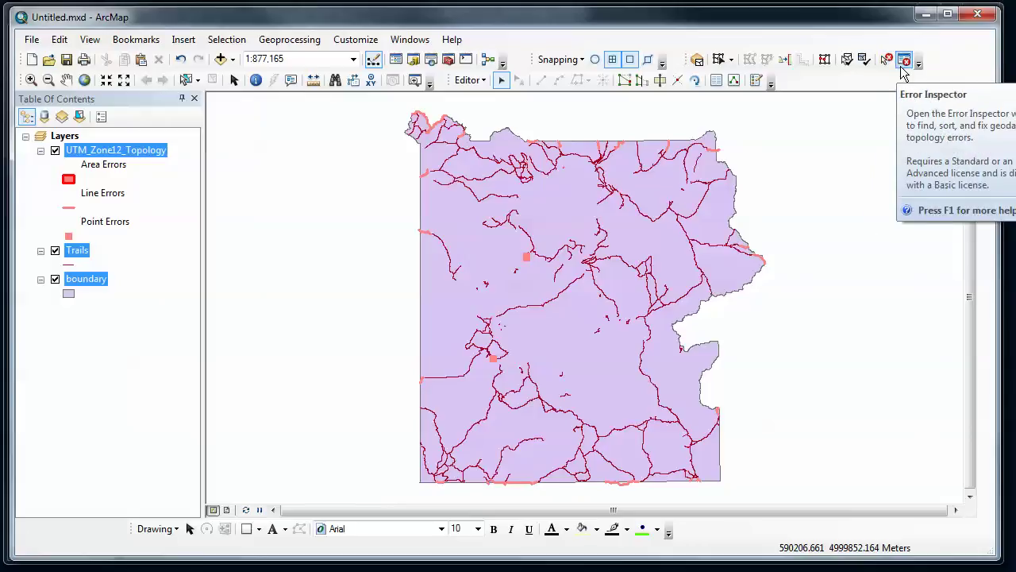
Step: Search the Error Inspector for all Trails - Must Not Overlap errors across the whole map
left_click(902, 70)
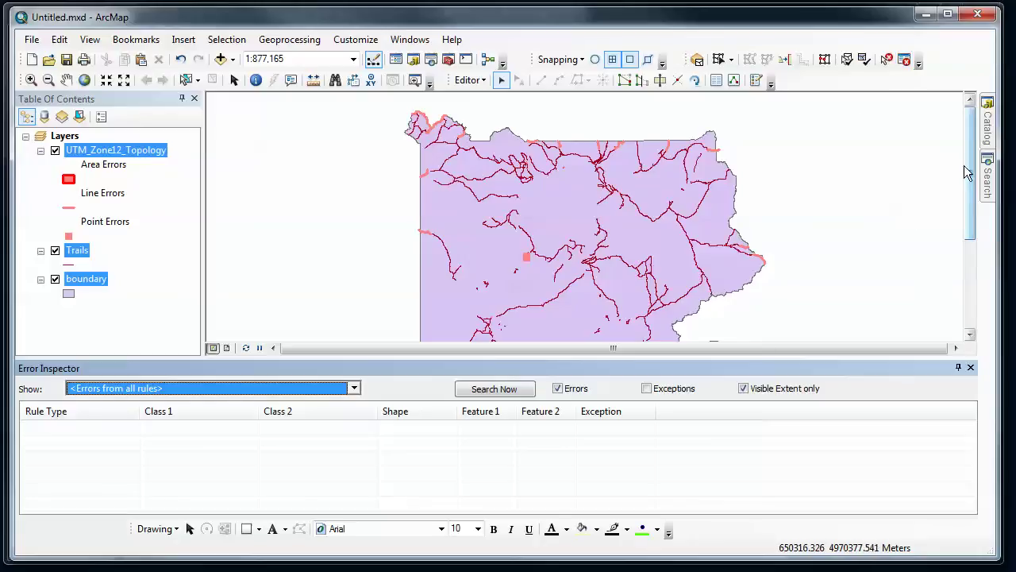
left_click_drag(777, 356, 781, 365)
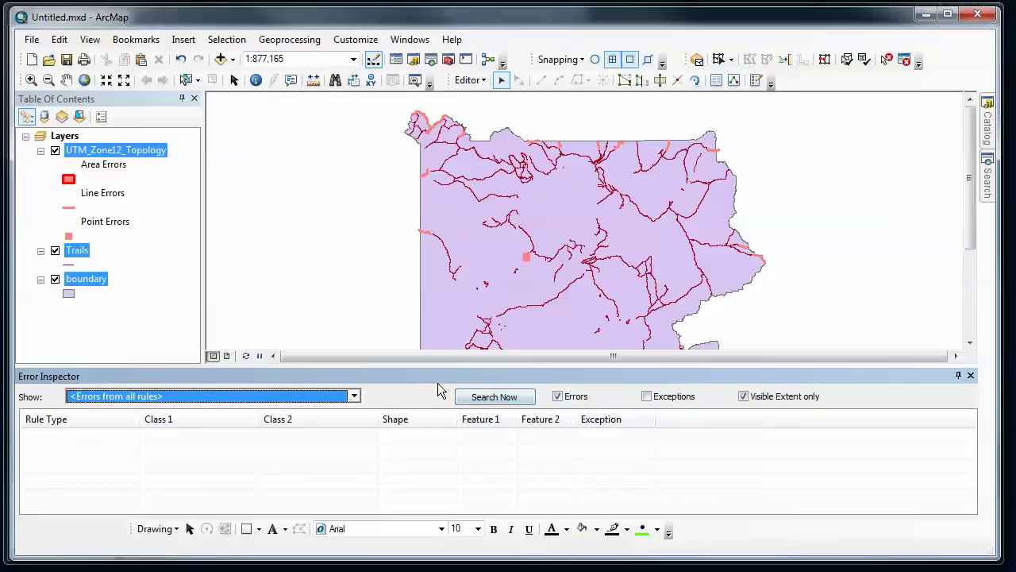
left_click(352, 396)
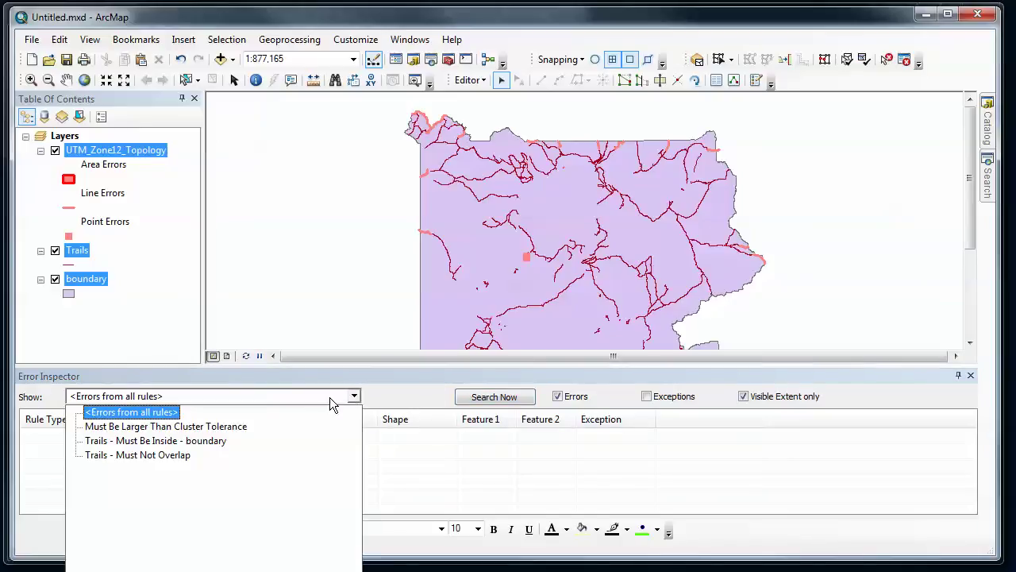
left_click(150, 456)
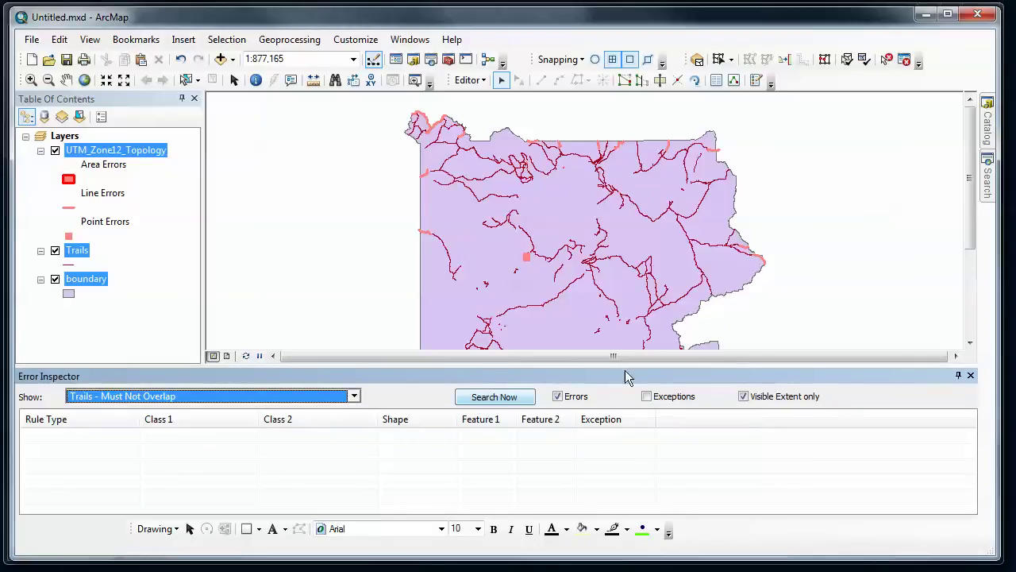
left_click(743, 396)
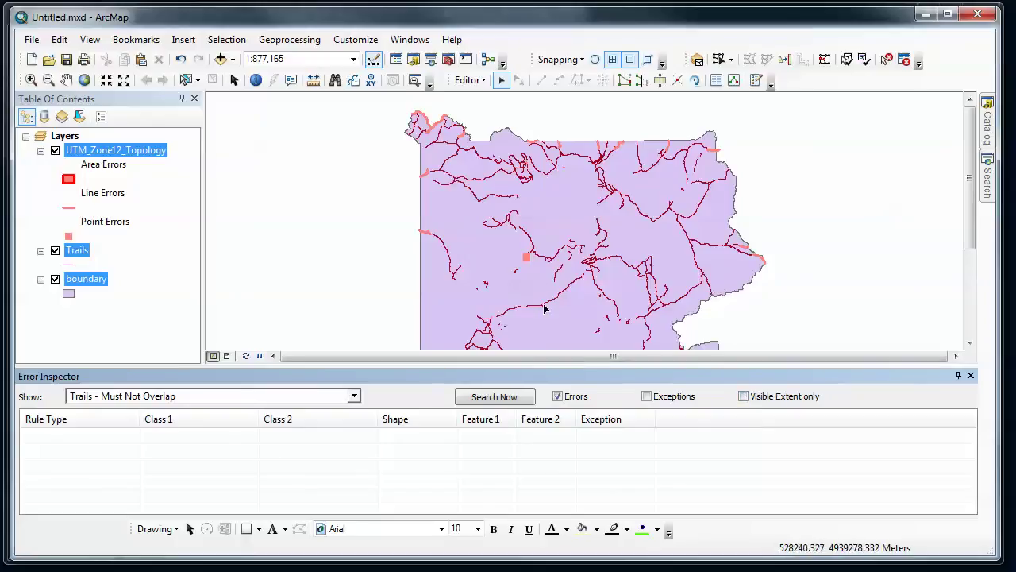
left_click(494, 397)
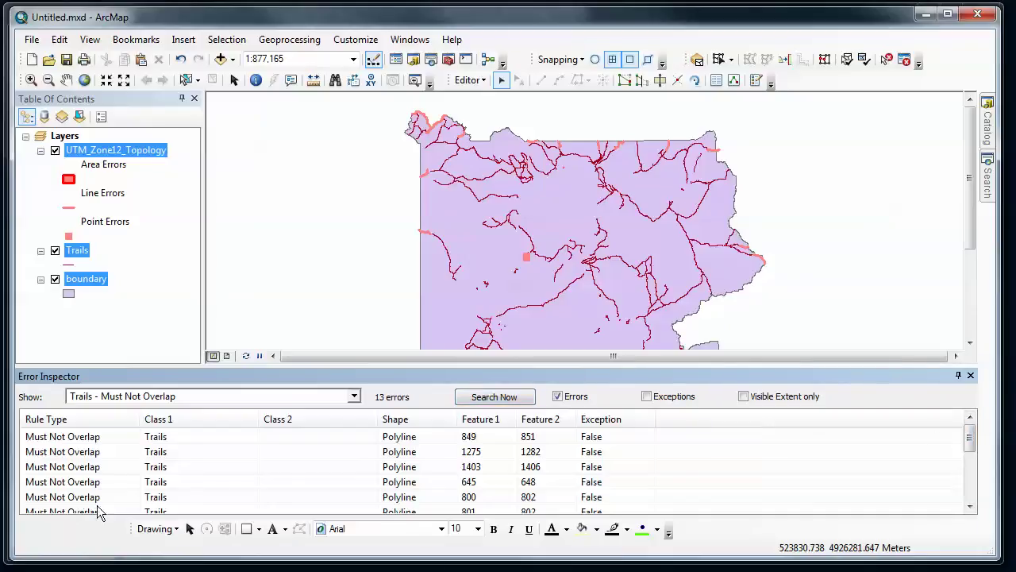
Step: Zoom the map to the overlap error between features 849 and 851
left_click(68, 442)
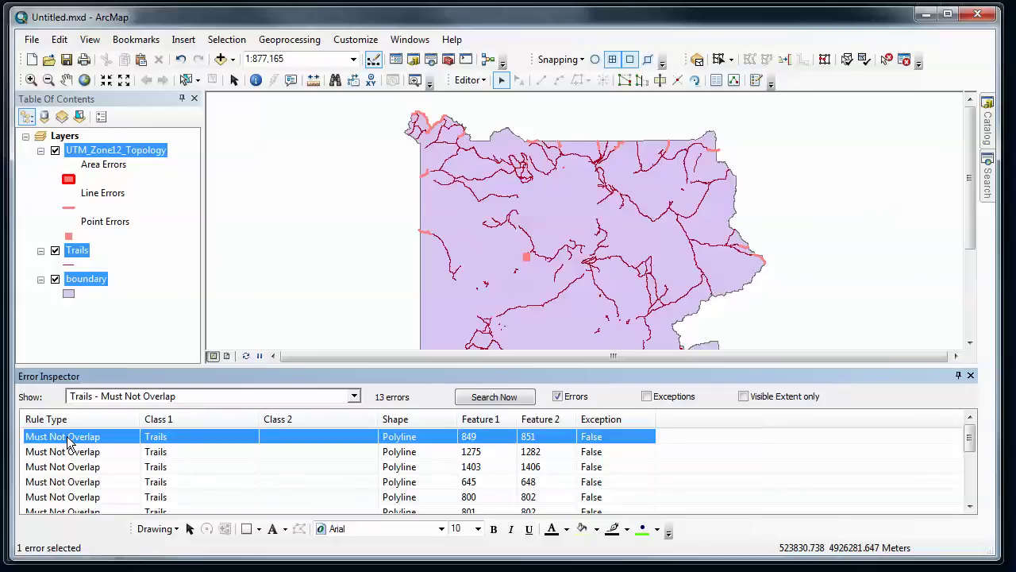
right_click(68, 442)
left_click(80, 443)
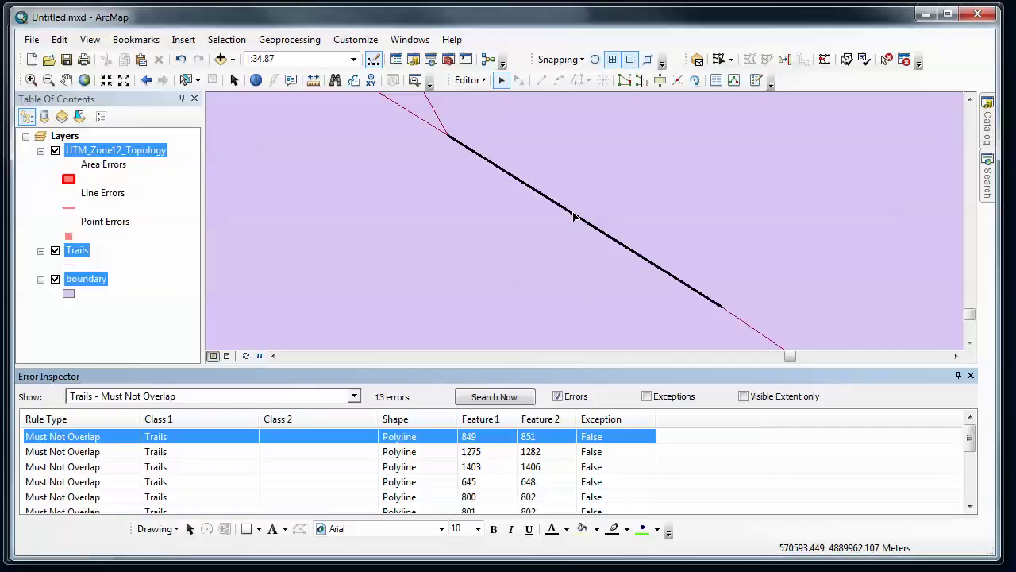
Step: Subtract the overlap from the first 6Y4 trail and validate topology in the current extent
left_click(888, 60)
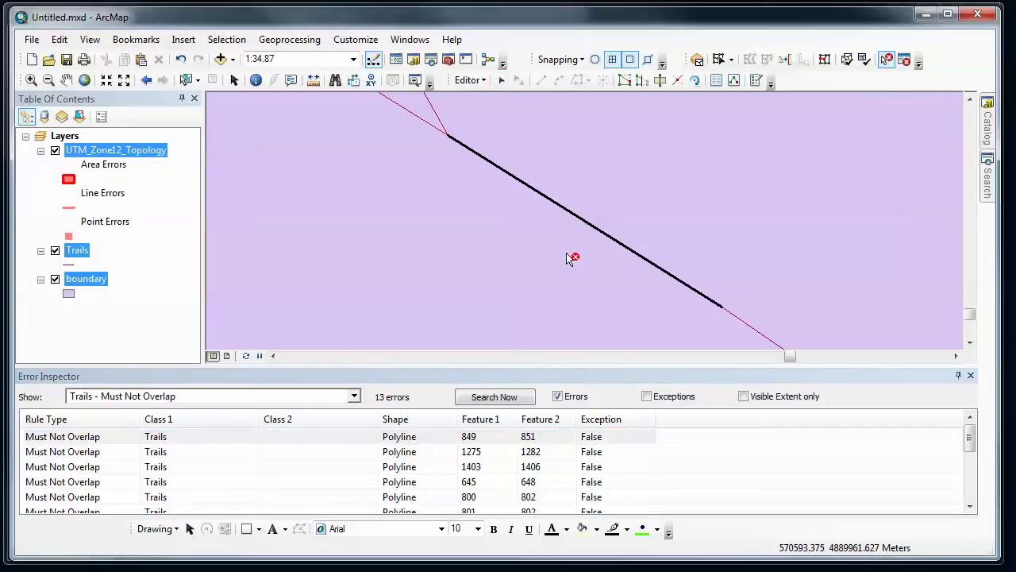
right_click(558, 208)
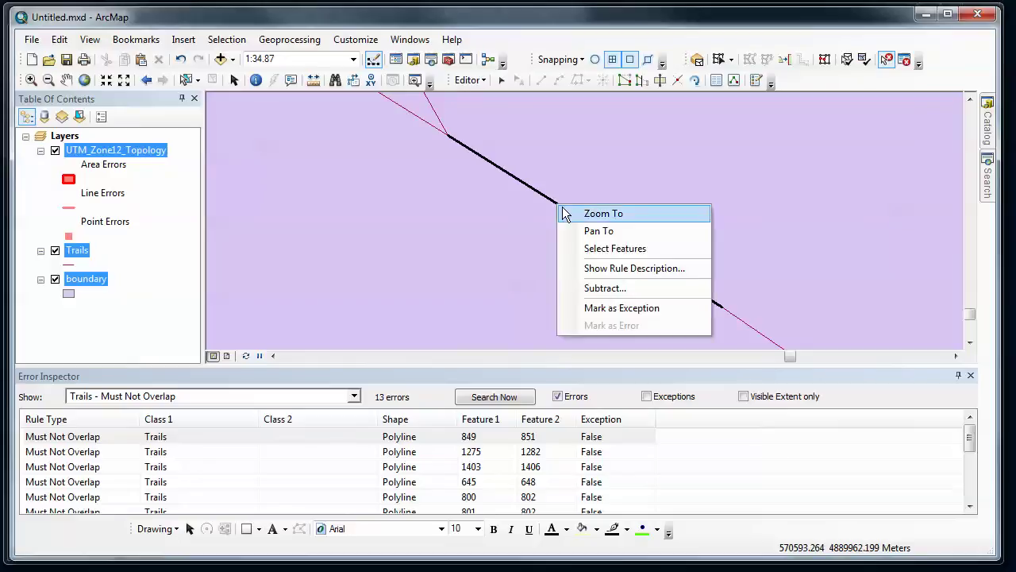
left_click(617, 286)
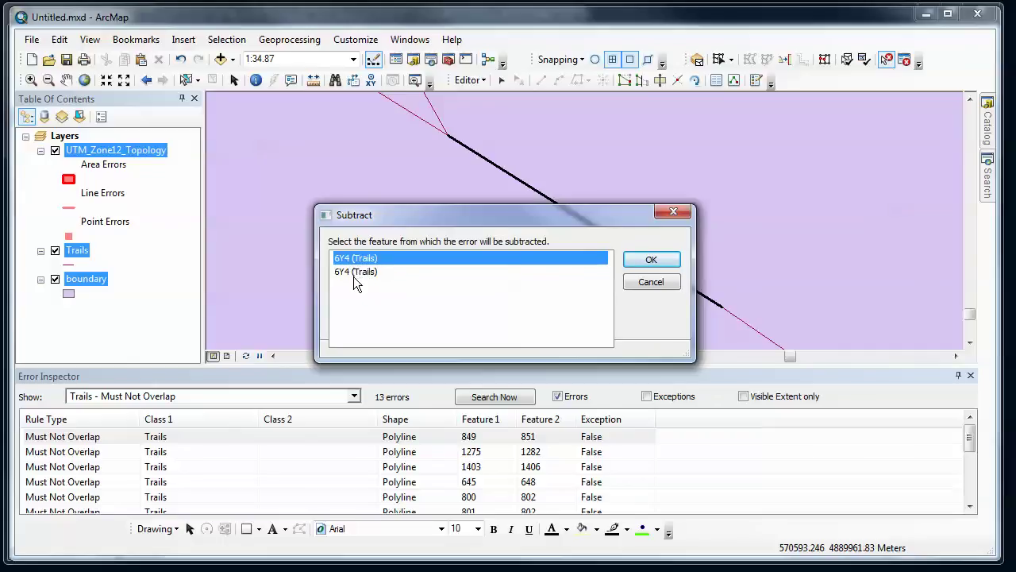
left_click(649, 260)
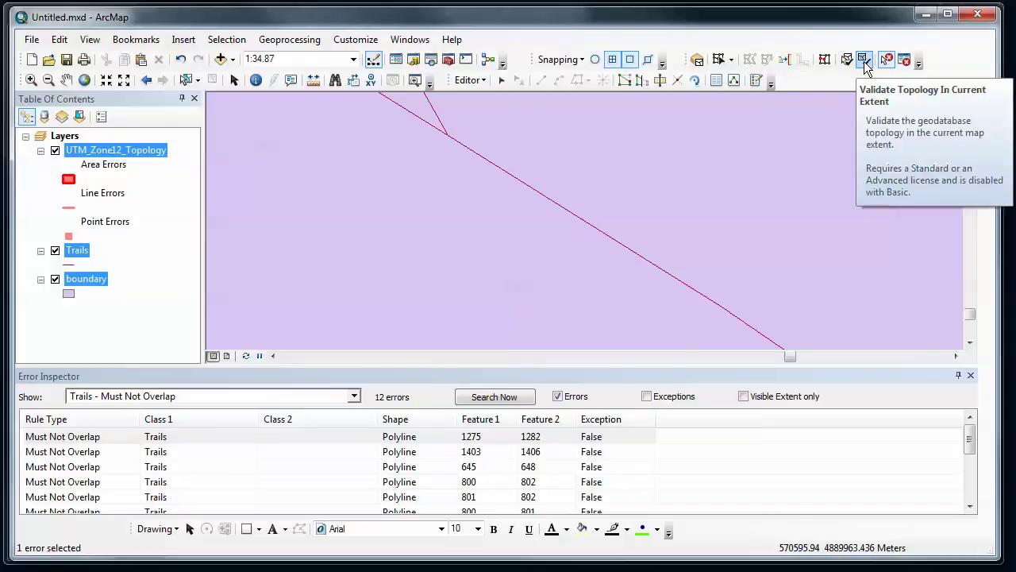
left_click(864, 61)
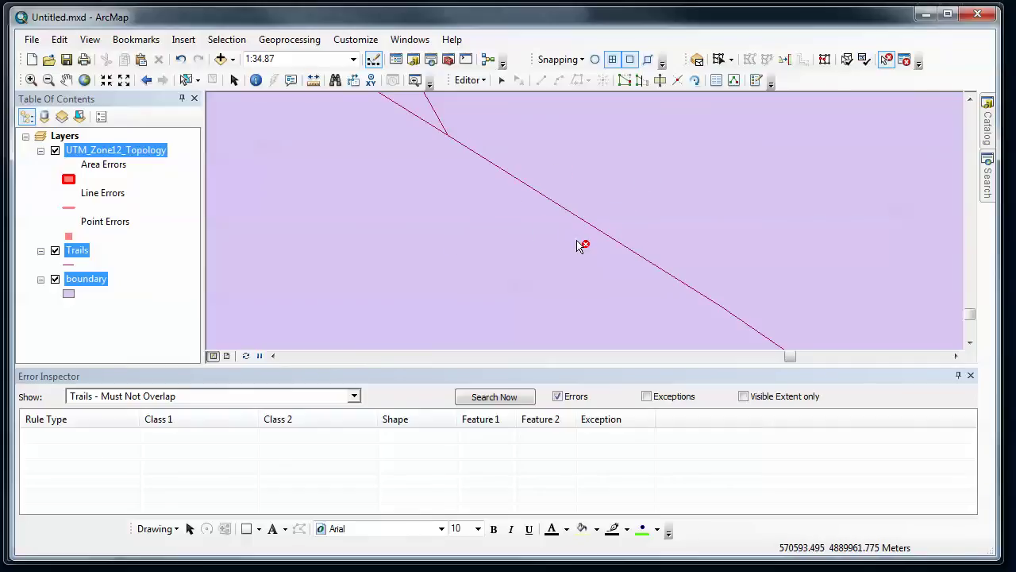
Step: Undo Validate Topology and Undo Subtract so the 849/851 trail overlap error returns
left_click(474, 80)
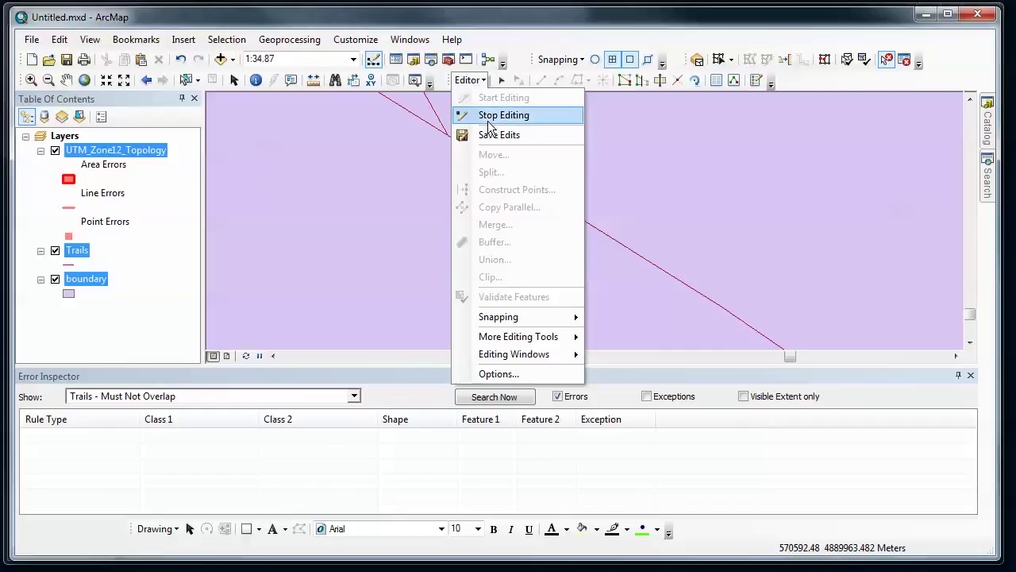
left_click(473, 80)
left_click(473, 80)
left_click(59, 39)
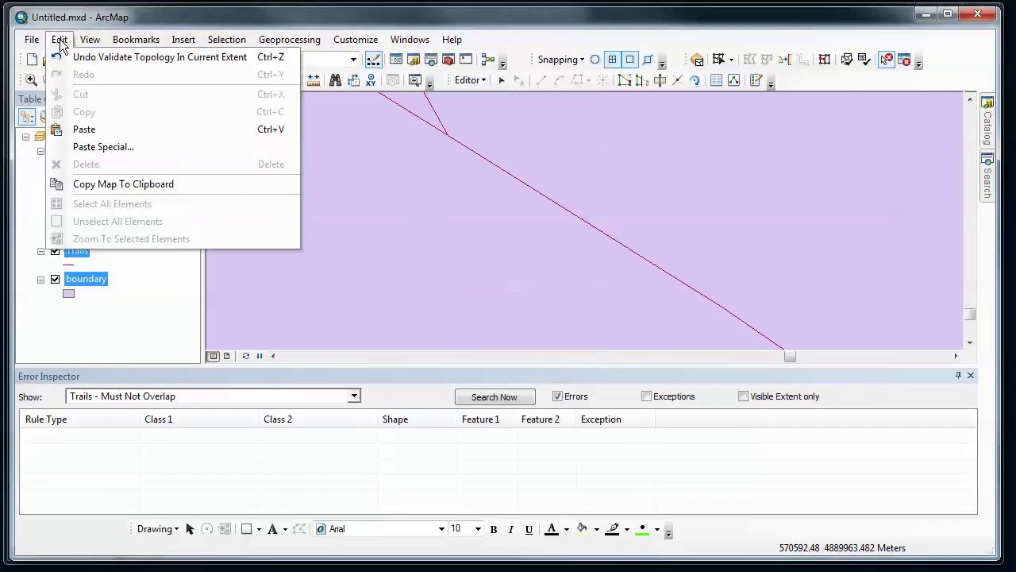
left_click(70, 57)
left_click(60, 39)
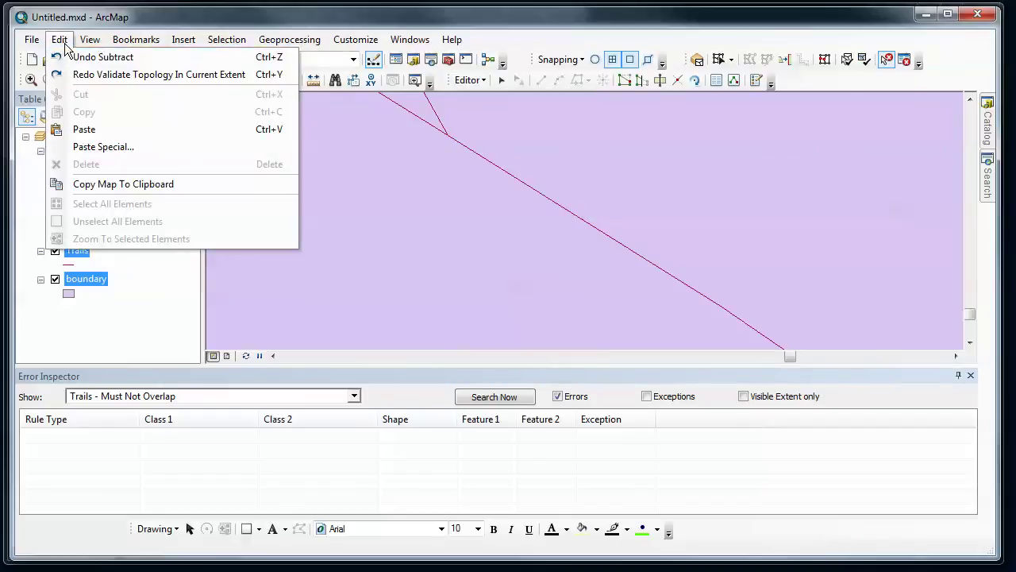
left_click(70, 57)
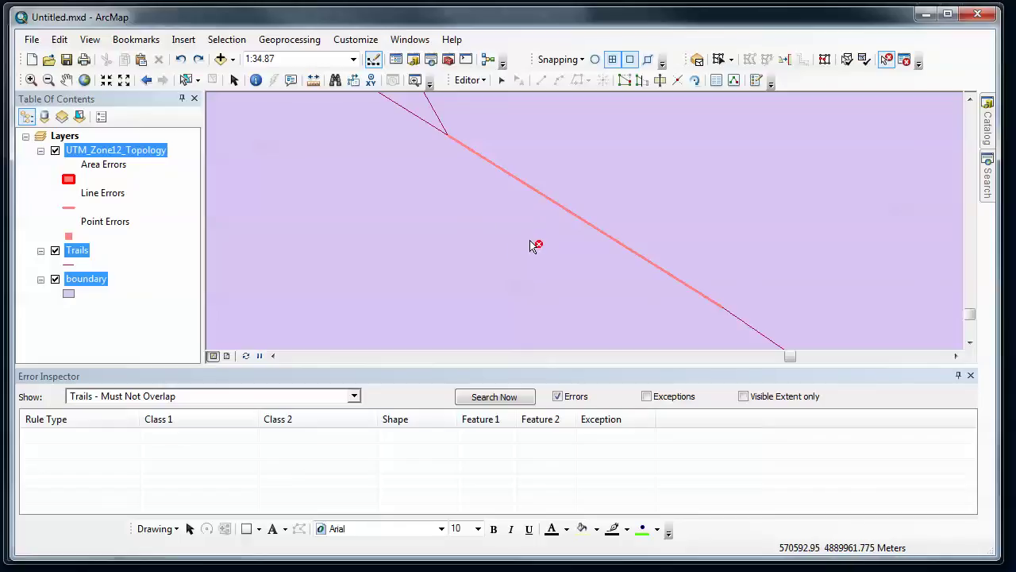
left_click(124, 82)
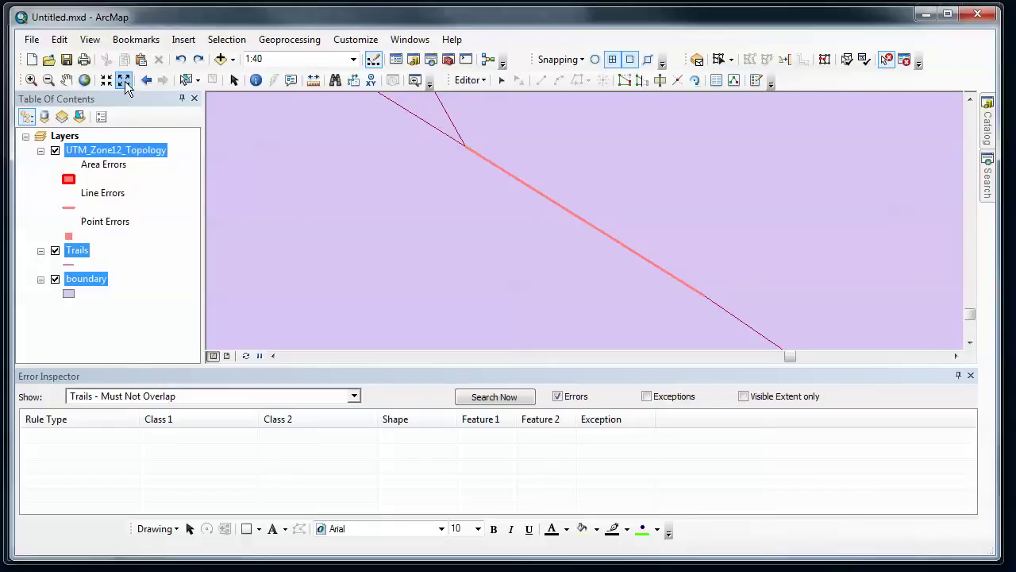
left_click(125, 82)
left_click(125, 82)
left_click(125, 82)
left_click(125, 81)
left_click(124, 81)
left_click(125, 82)
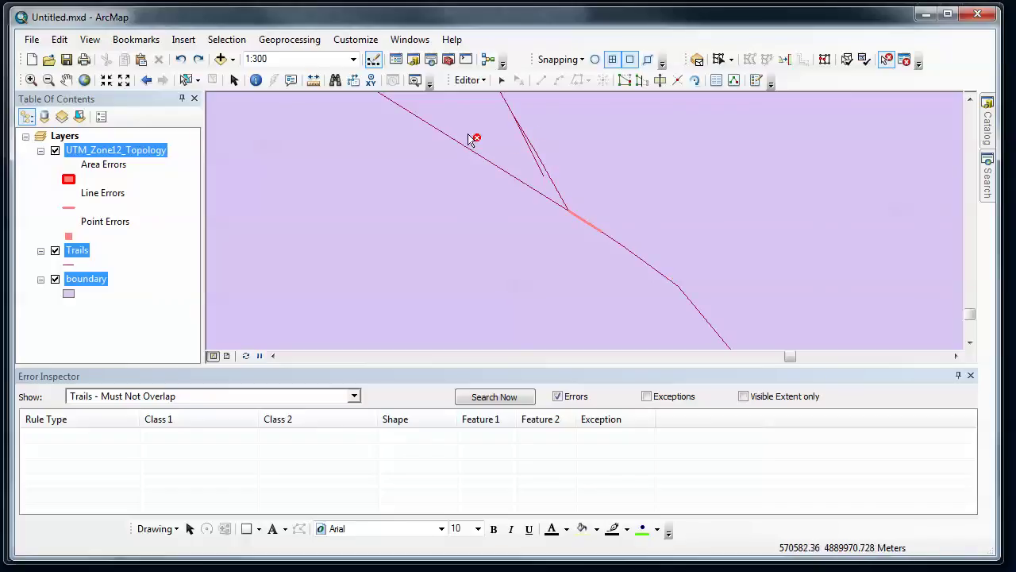
Step: Measure the overlapping trail section up to the junction vertex, with distances reported in meters
left_click(70, 81)
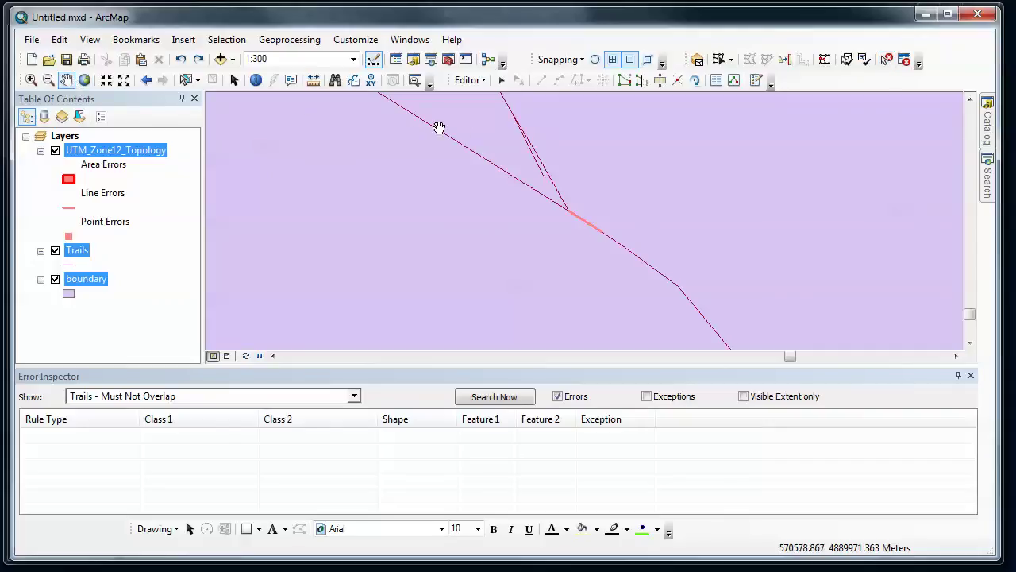
left_click_drag(464, 127, 452, 182)
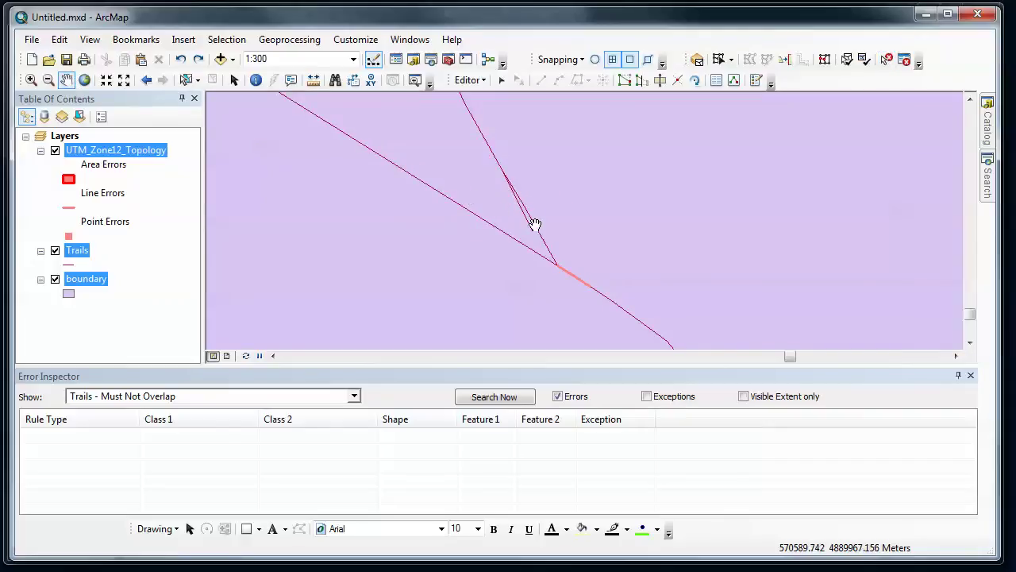
left_click(312, 81)
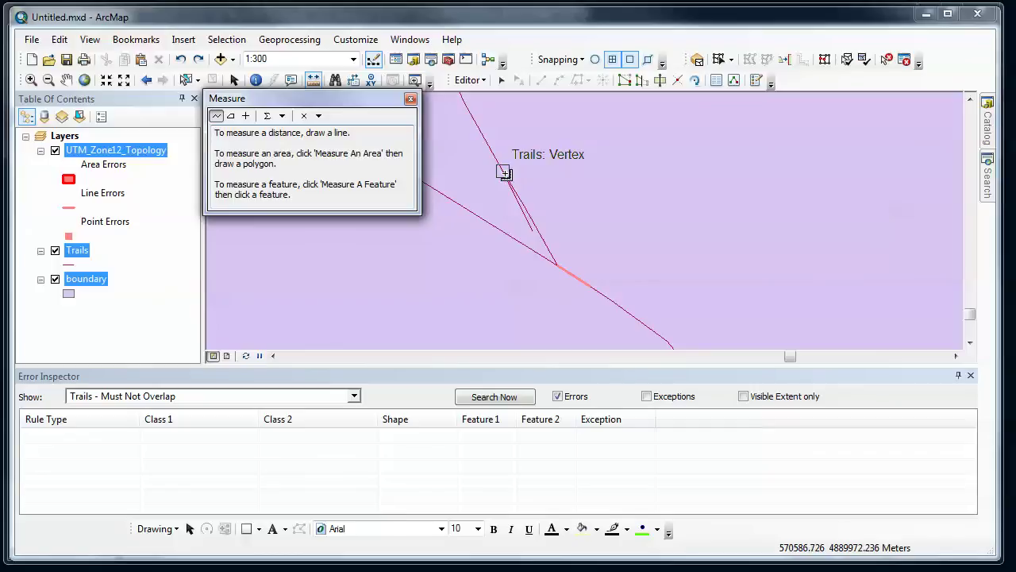
left_click(504, 173)
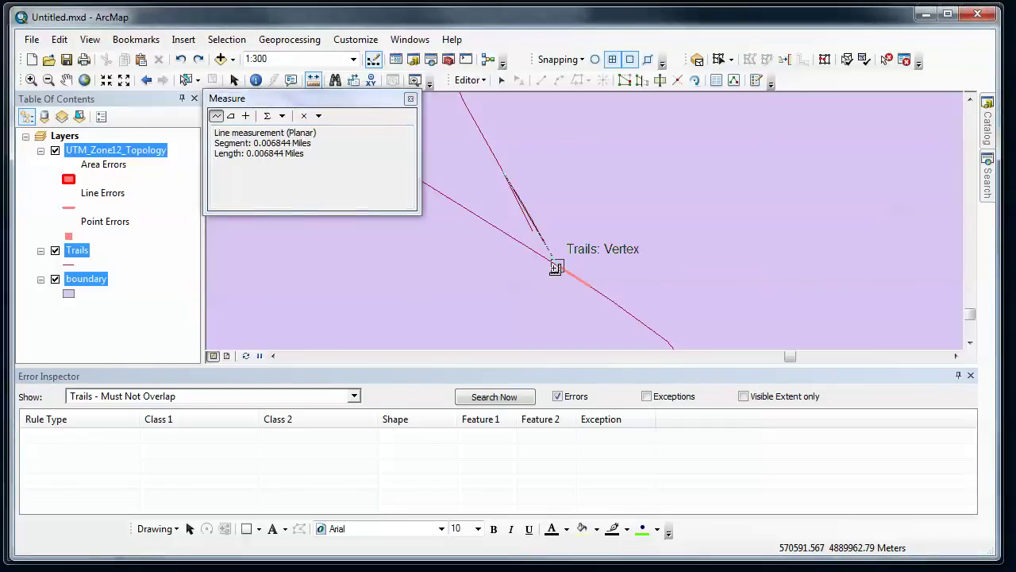
left_click(555, 267)
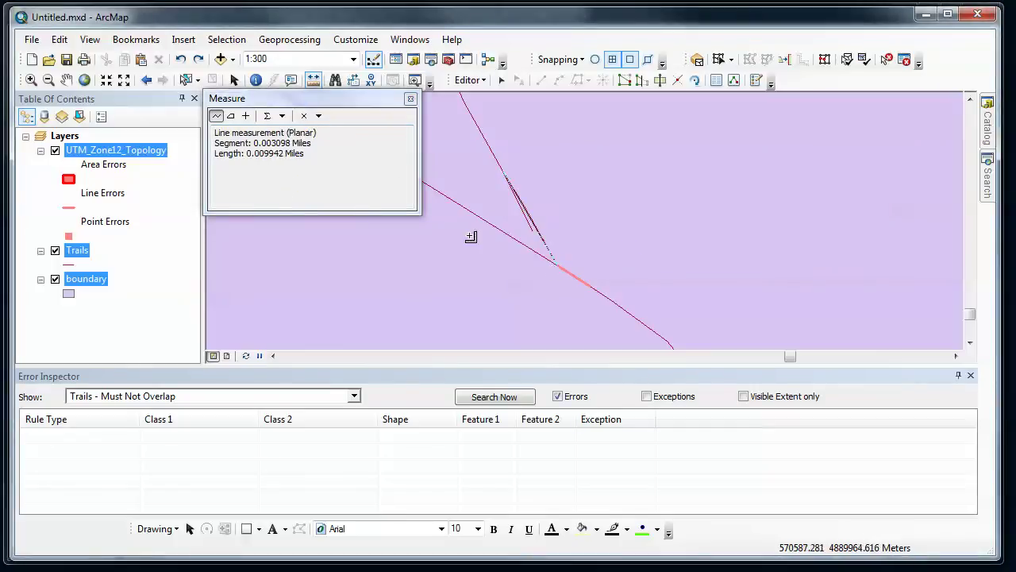
left_click(283, 117)
mouse_move(300, 135)
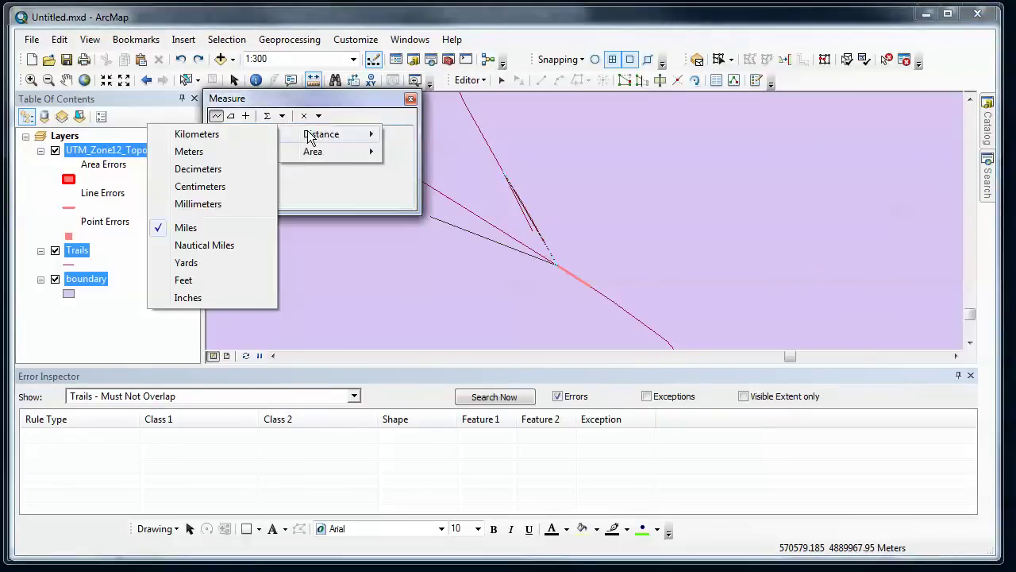
left_click(263, 151)
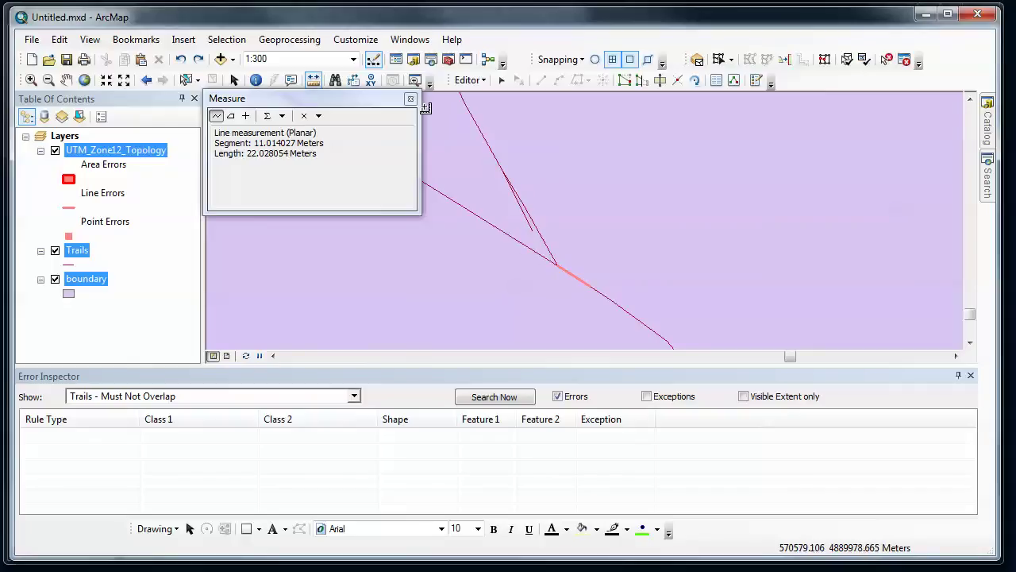
left_click(410, 98)
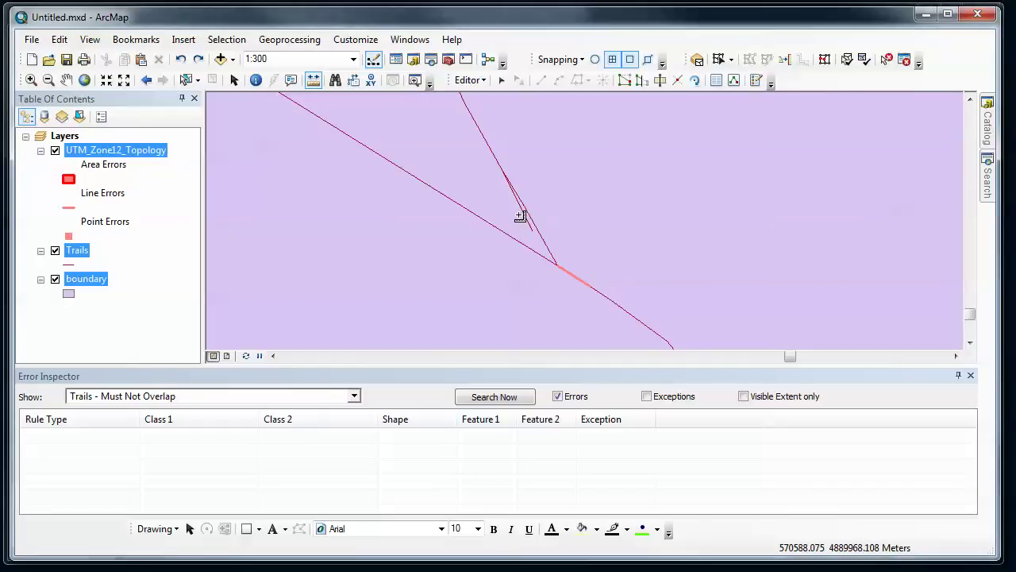
Step: Start a Subtract fix on the overlap error using the Fix Topology Error tool
left_click(885, 64)
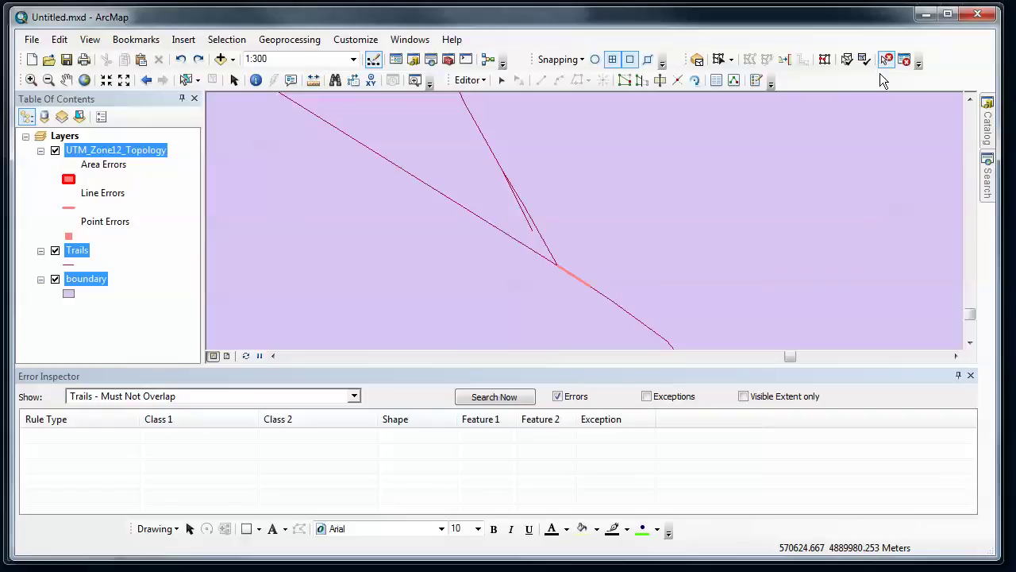
right_click(576, 280)
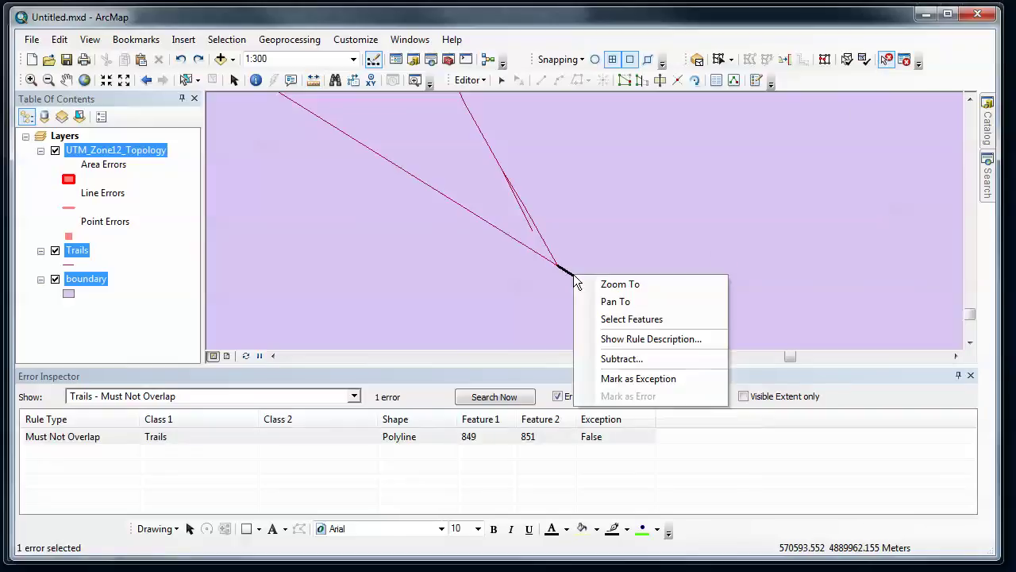
left_click(609, 358)
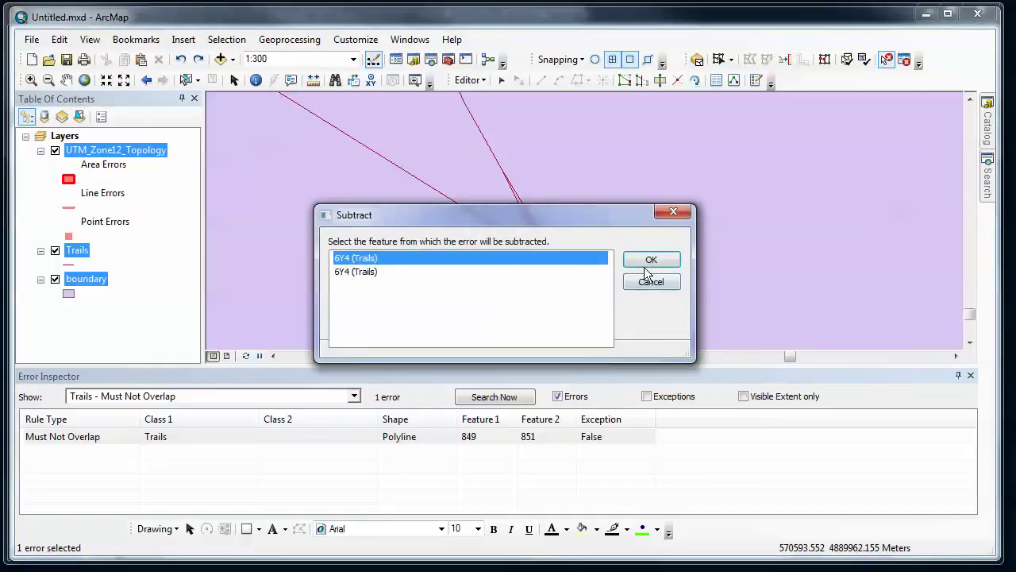
Step: Subtract the overlap from the first 6Y4 trail, then delete its stray vertex and finish the sketch
left_click(650, 261)
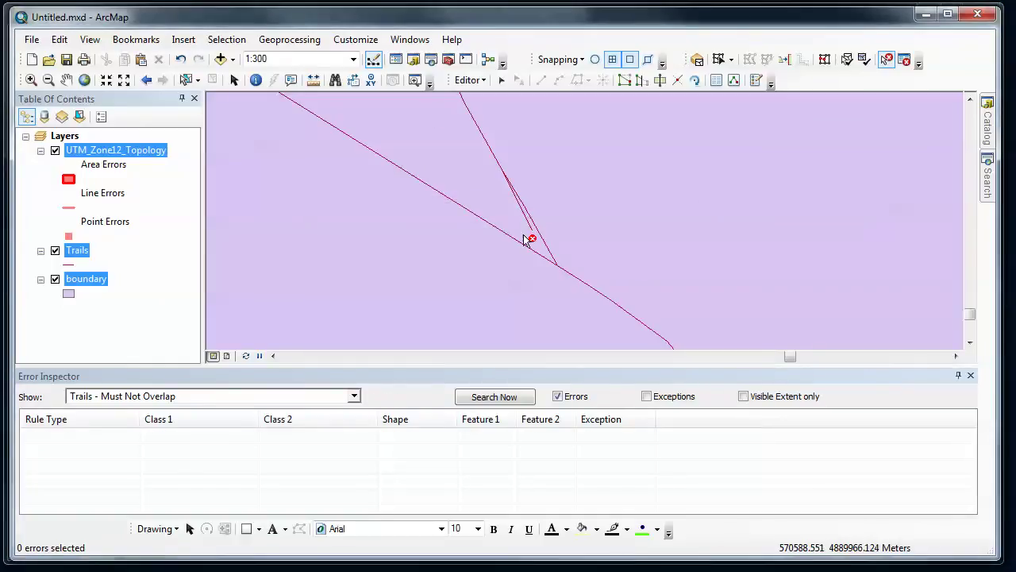
left_click(501, 81)
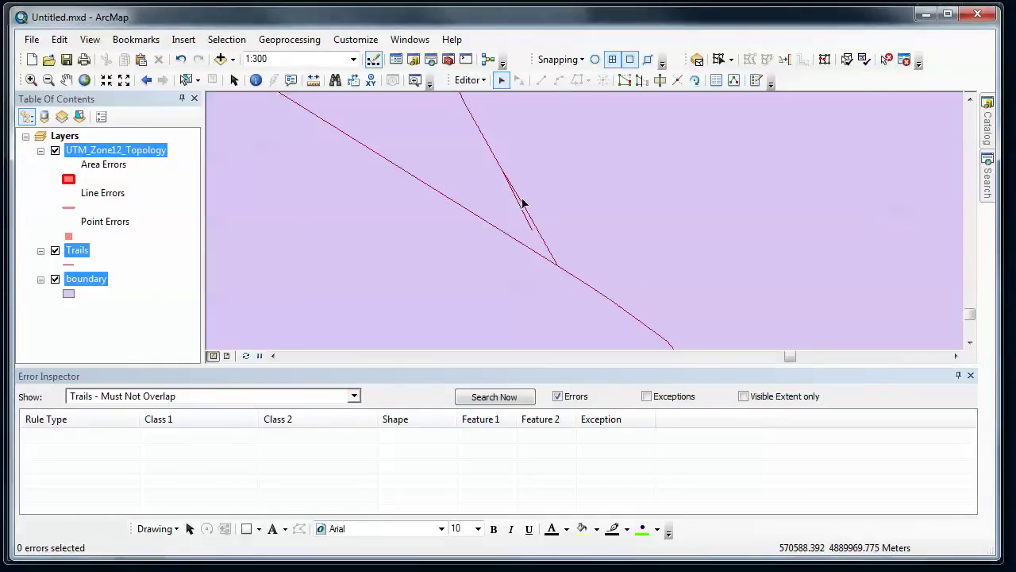
double_click(523, 213)
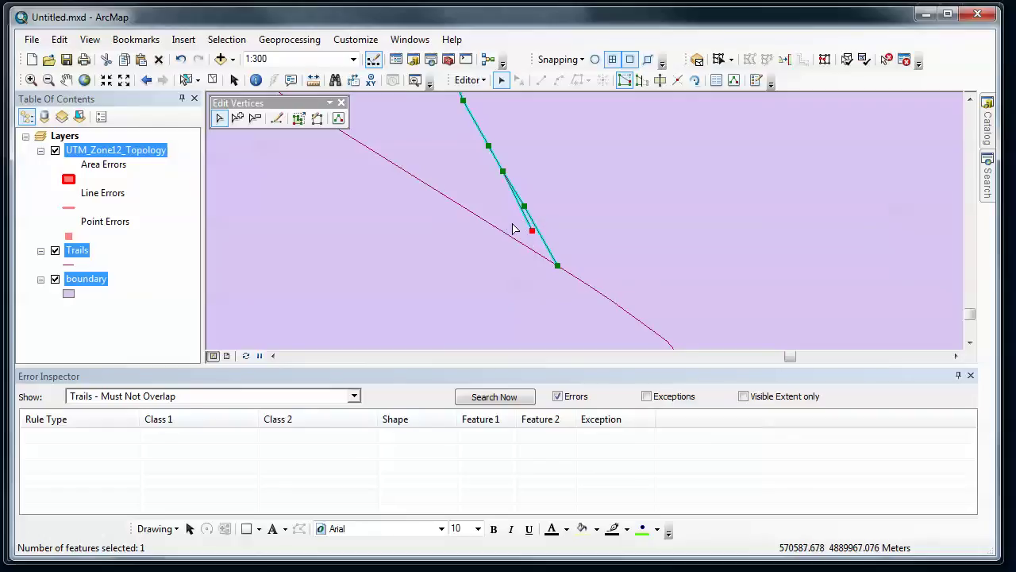
right_click(509, 219)
left_click(530, 212)
left_click(531, 231)
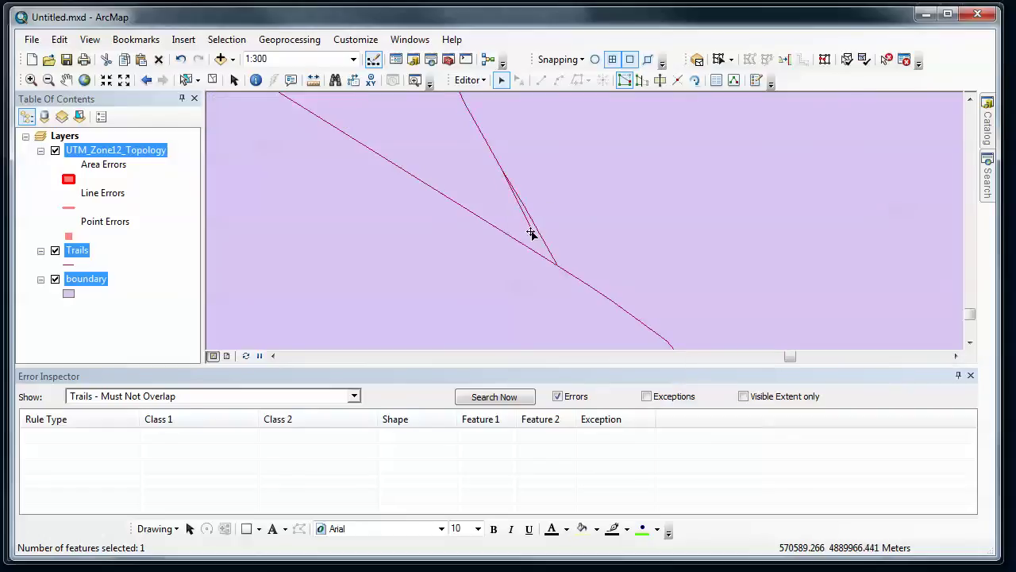
double_click(532, 231)
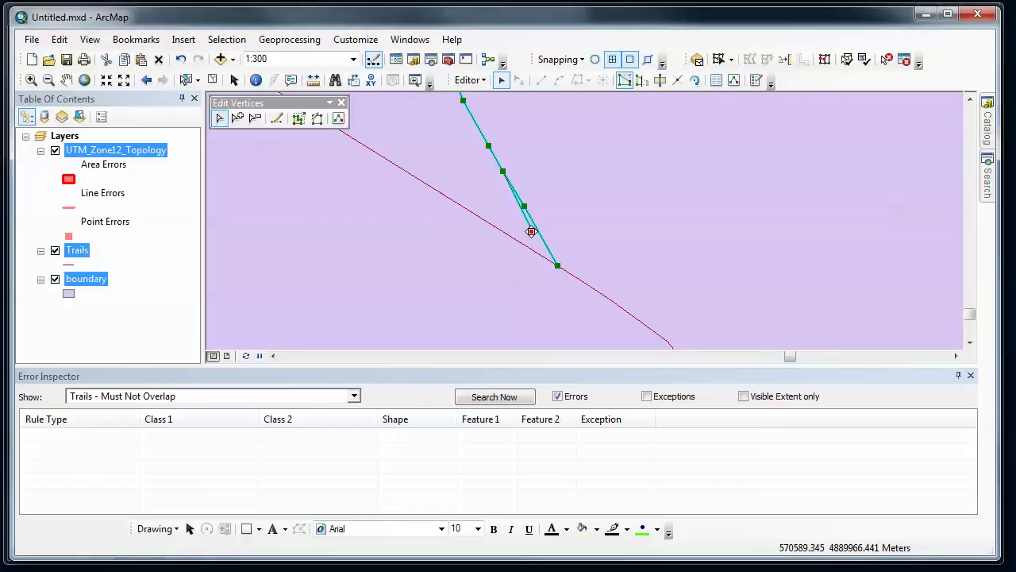
right_click(532, 231)
left_click(567, 279)
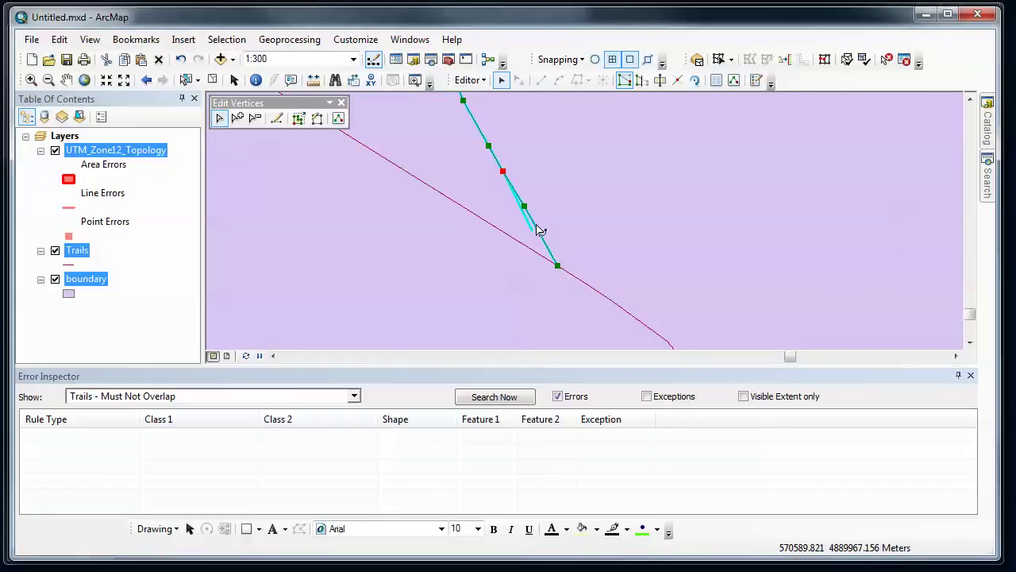
left_click(552, 150)
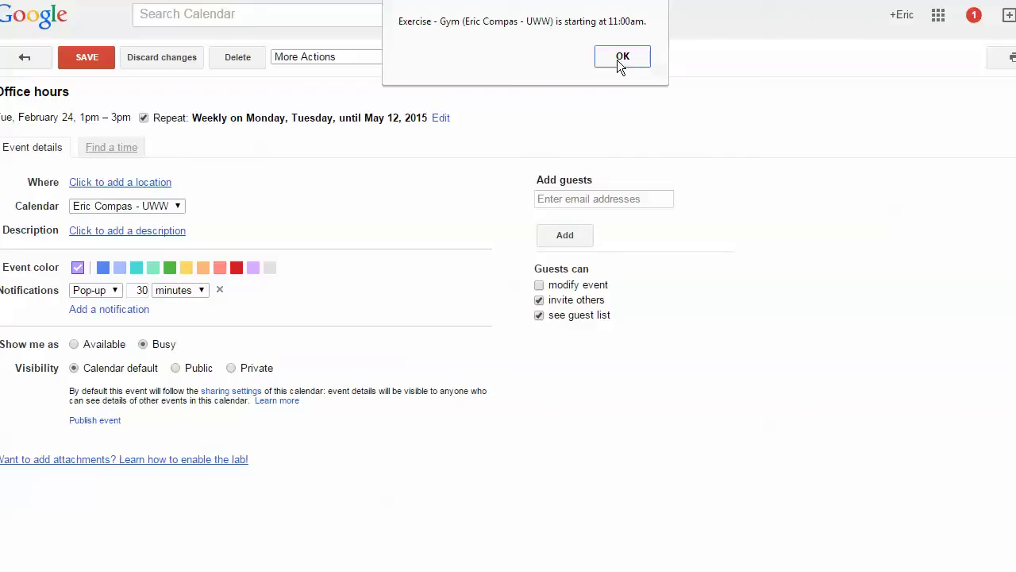
Step: Acknowledge the Google Calendar Exercise - Gym reminder pop-up to get back to ArcMap
left_click(622, 58)
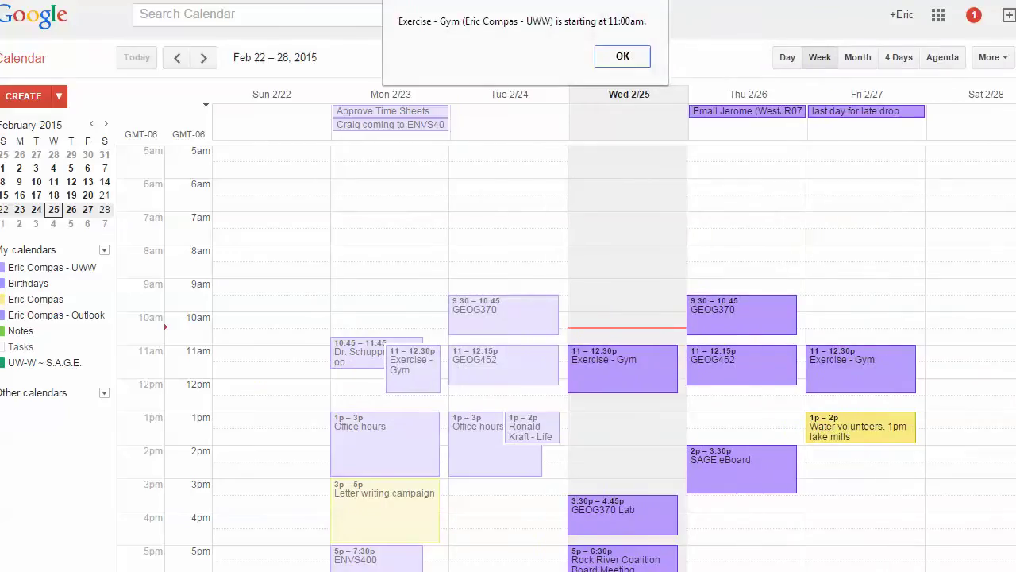
left_click(644, 63)
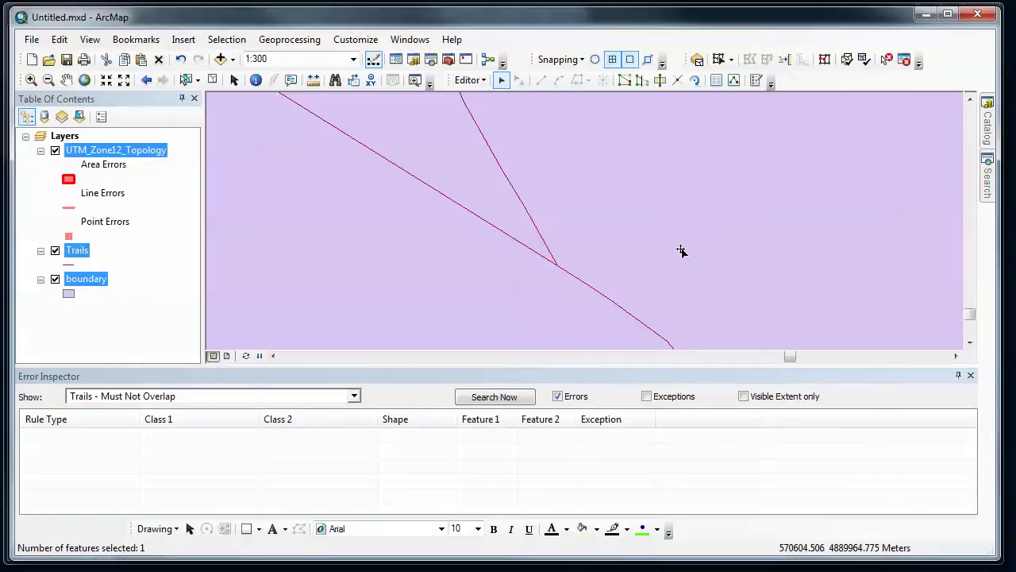
Step: Re-search the Trails - Must Not Overlap errors, now showing 12 remaining
left_click(354, 396)
left_click(354, 397)
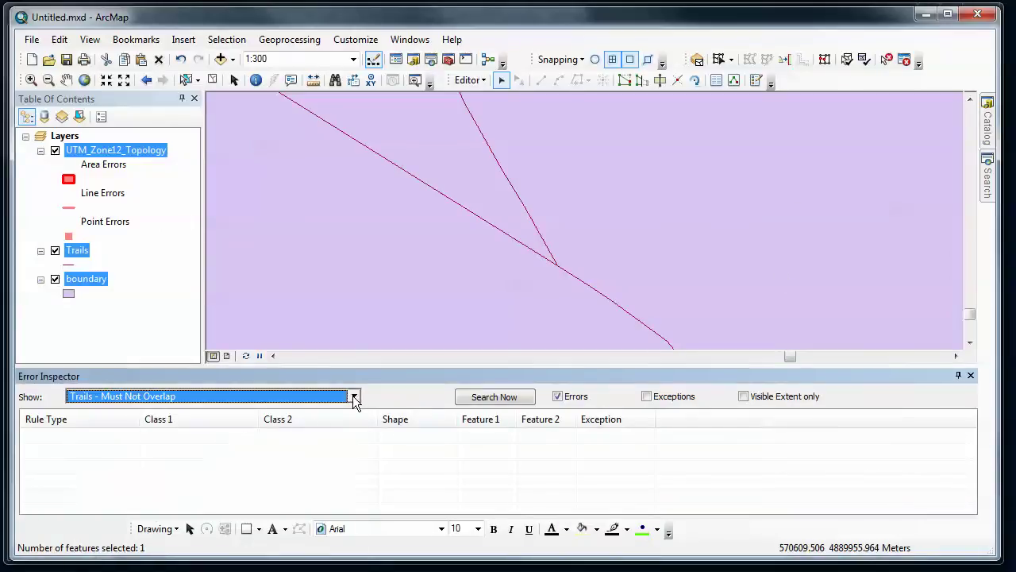
left_click(469, 397)
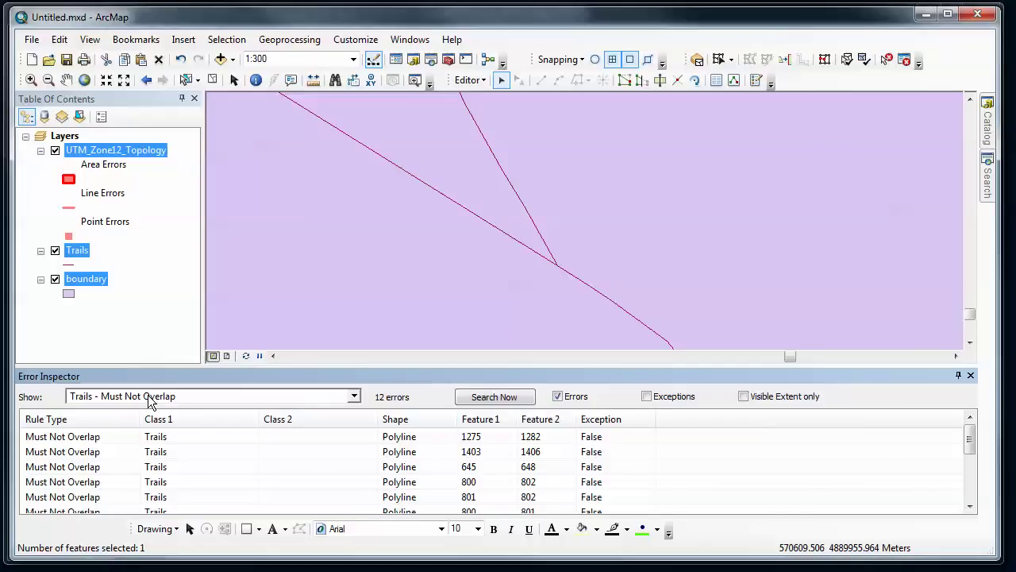
Step: Search the Trails - Must Be Inside - boundary errors, finding 52, and select the first
left_click(353, 396)
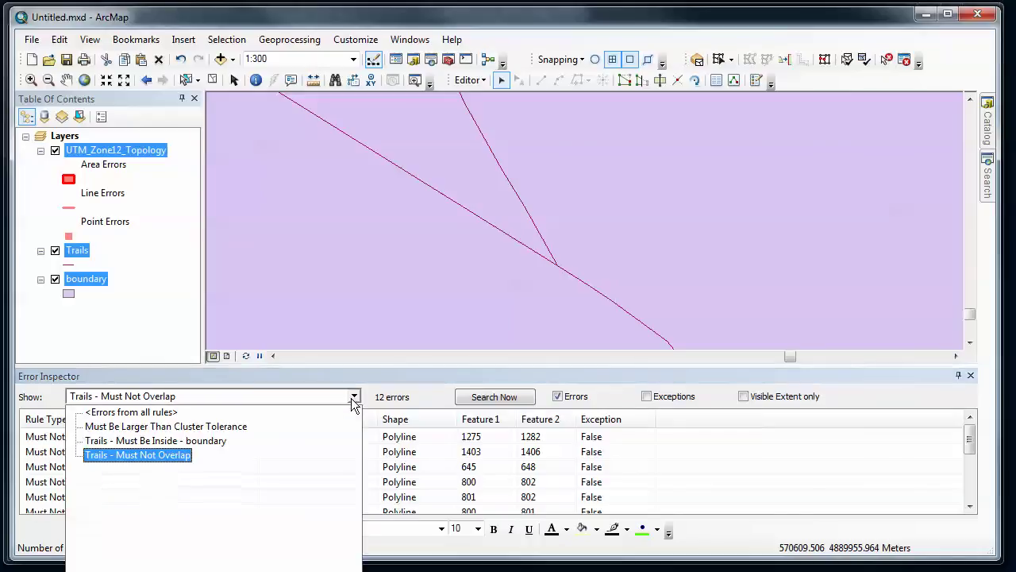
left_click(209, 441)
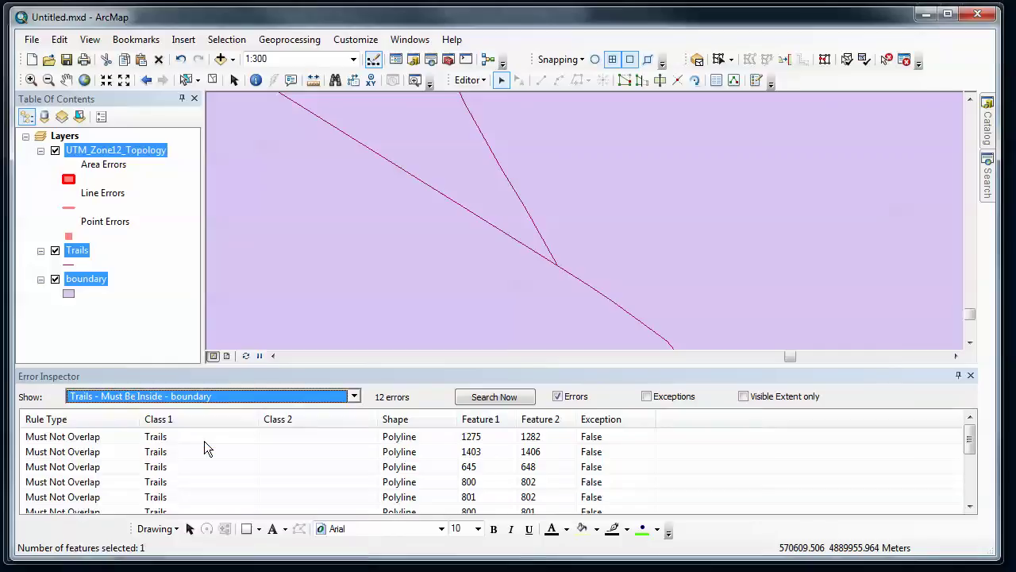
left_click(489, 397)
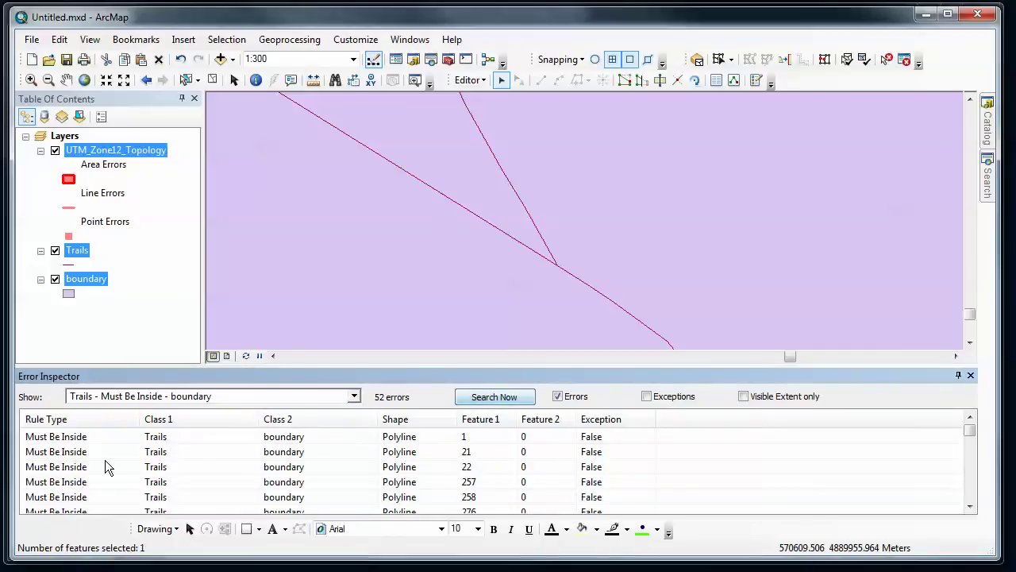
left_click(70, 437)
Step: Zoom the map to feature 1, the first Must Be Inside error along the boundary edge
right_click(69, 437)
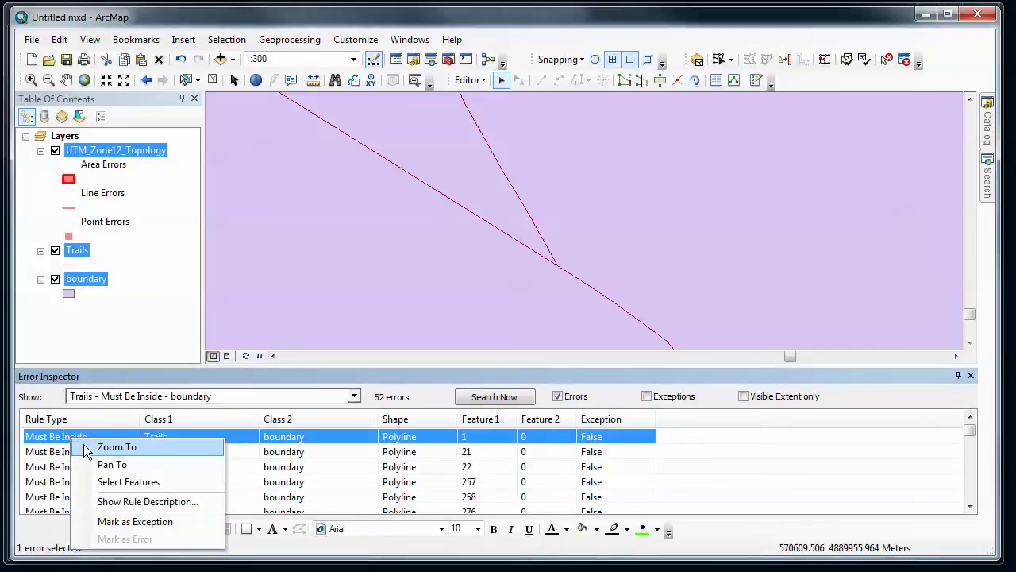
left_click(83, 444)
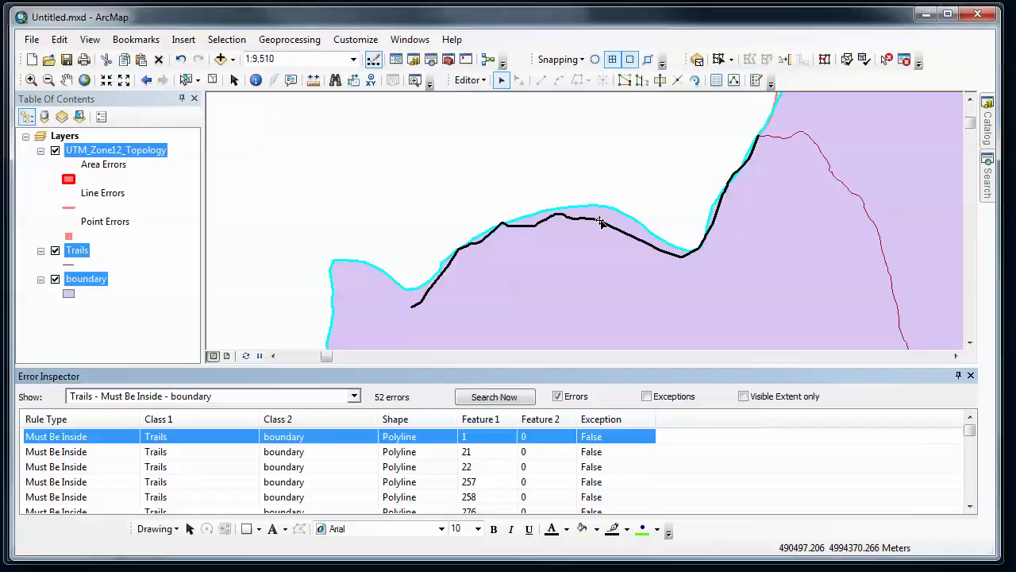
Step: Mark the feature 1 trail's Must Be Inside error as an exception, leaving 51 errors
left_click(886, 60)
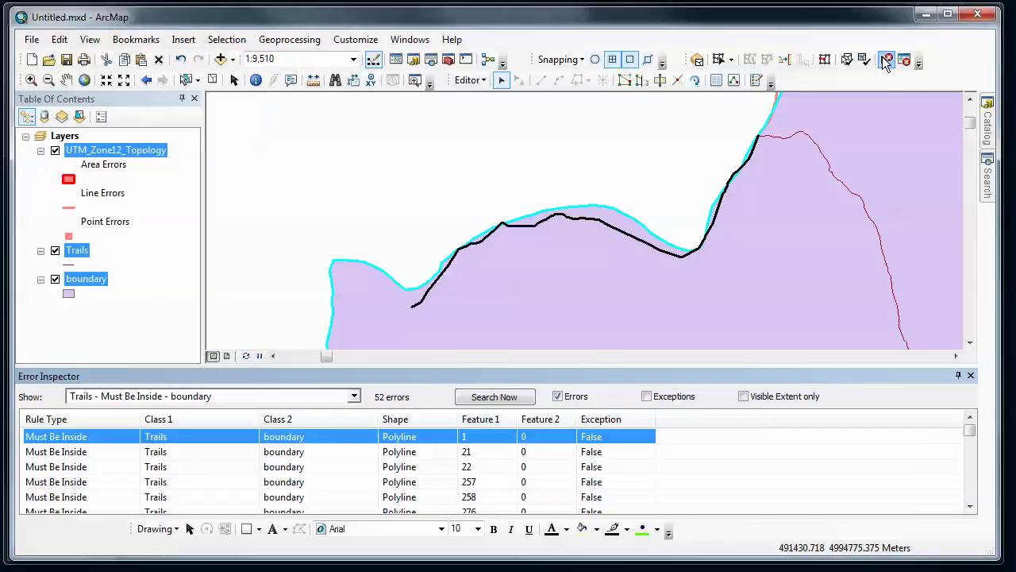
right_click(591, 223)
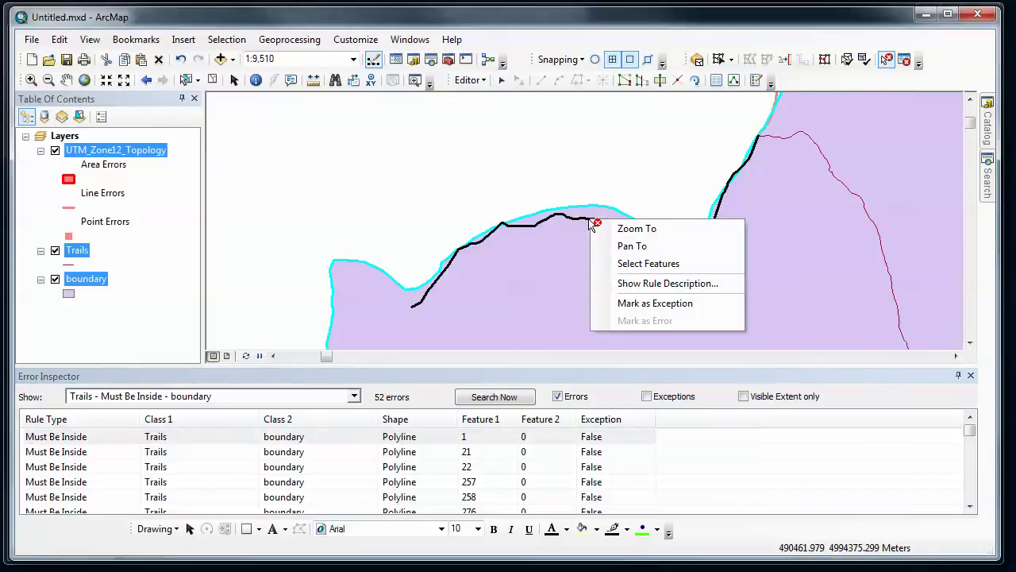
left_click(635, 303)
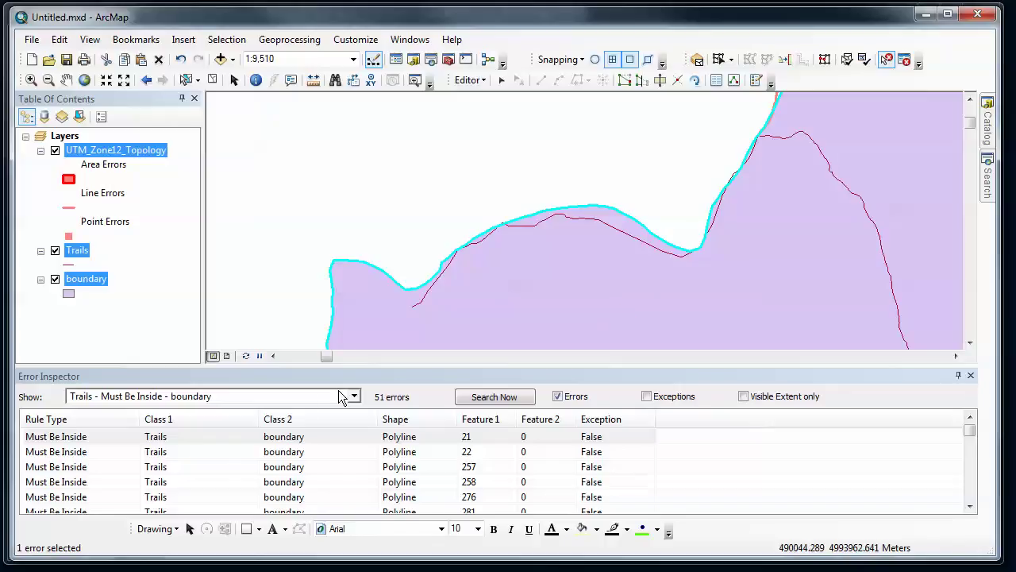
Step: Zoom to the next error and box-zoom onto the trail's top end crossing the park boundary
right_click(49, 437)
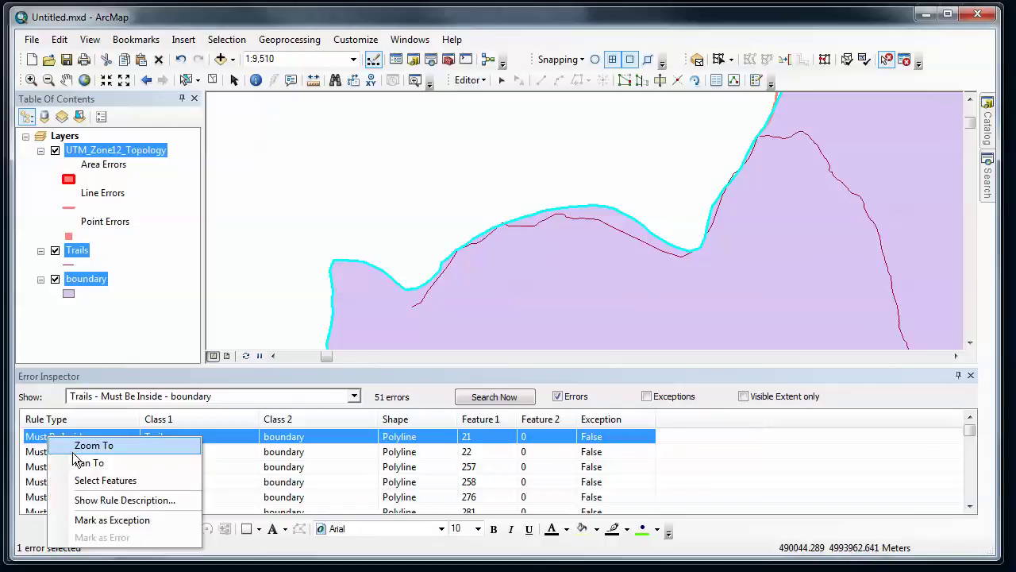
left_click(72, 449)
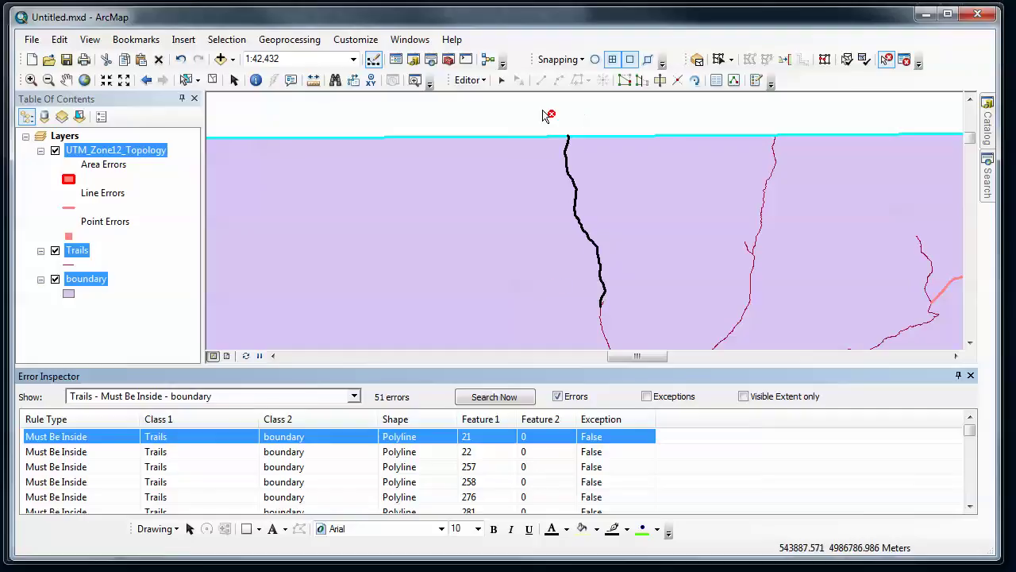
left_click(31, 79)
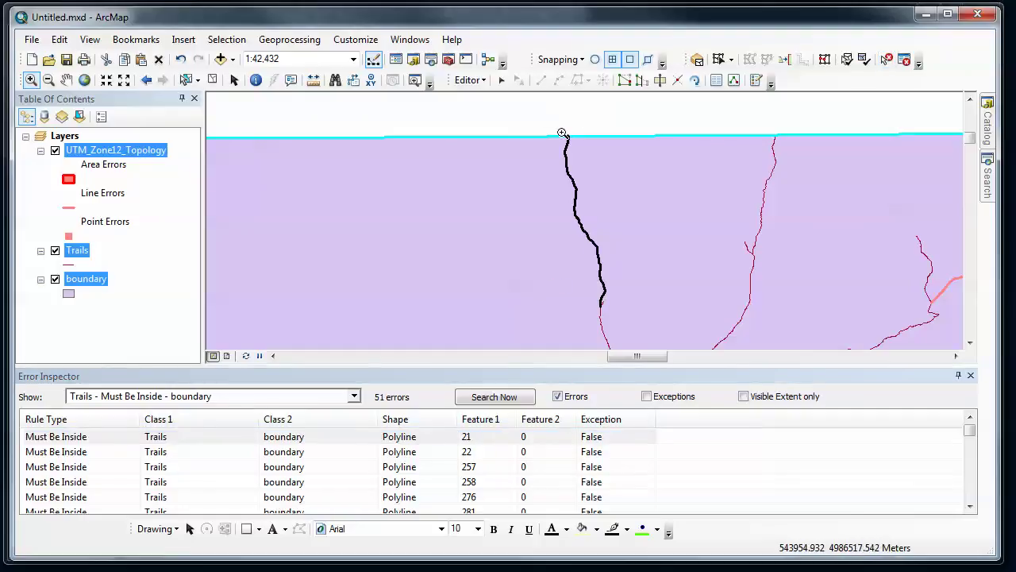
left_click_drag(561, 128, 583, 146)
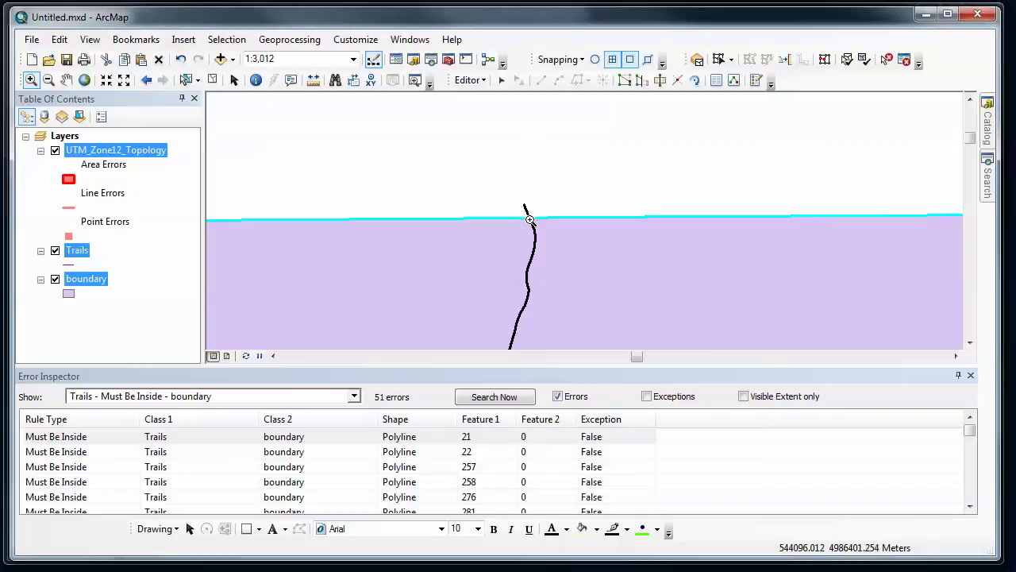
left_click(887, 60)
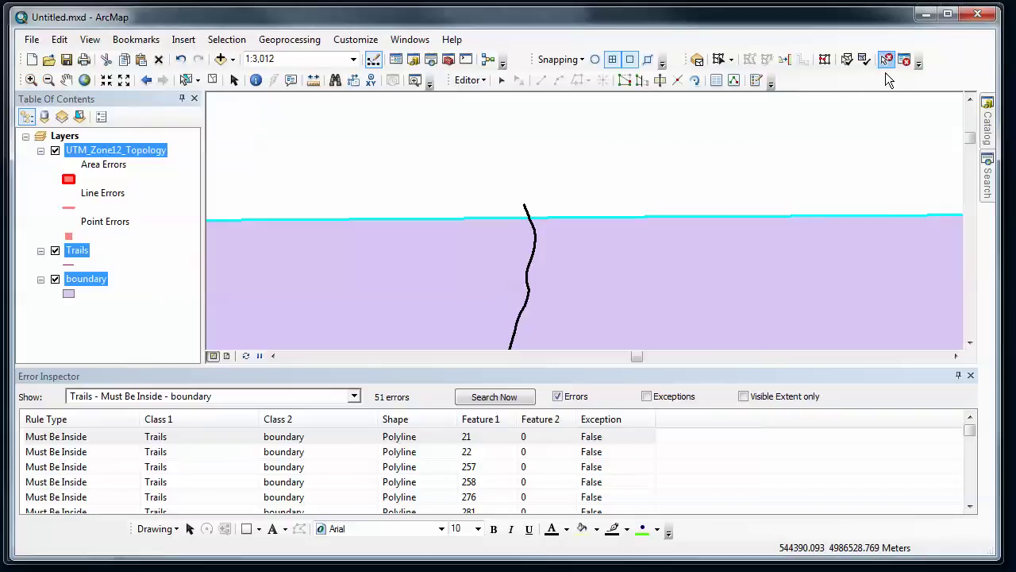
right_click(535, 245)
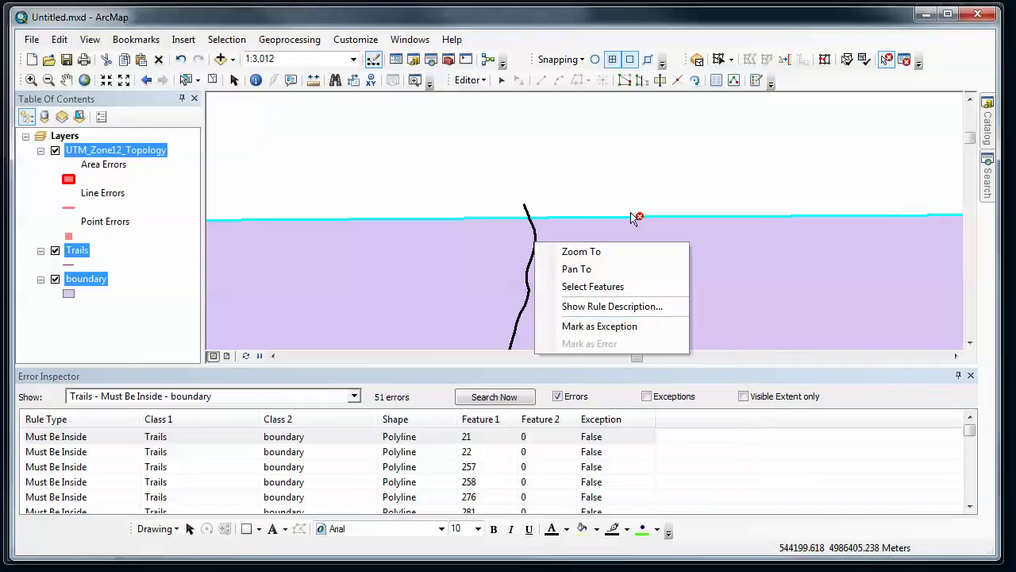
left_click(565, 184)
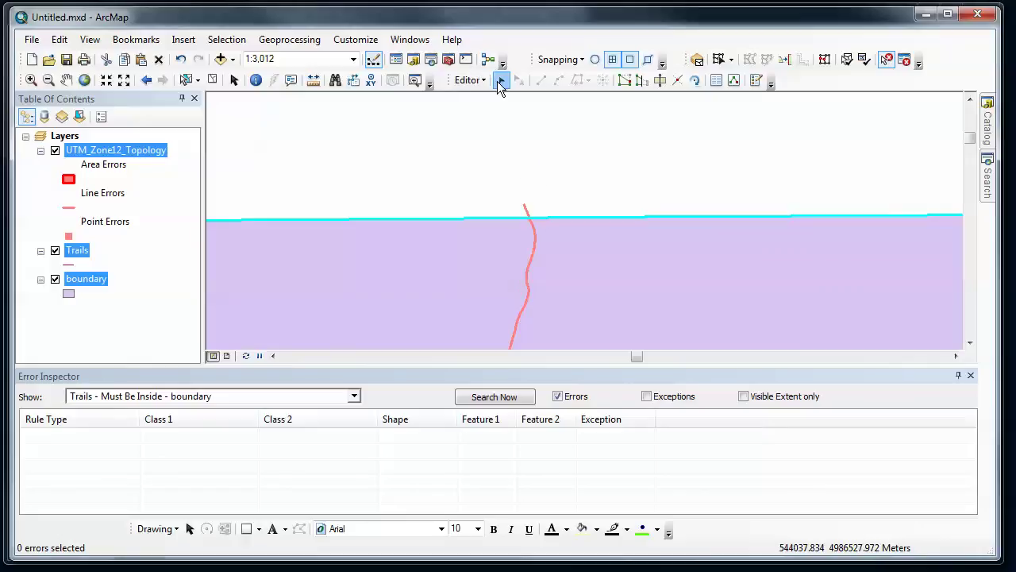
Step: Put the boundary-crossing trail into vertex editing and zoom in around its end vertex
left_click(501, 81)
left_click(535, 242)
double_click(535, 241)
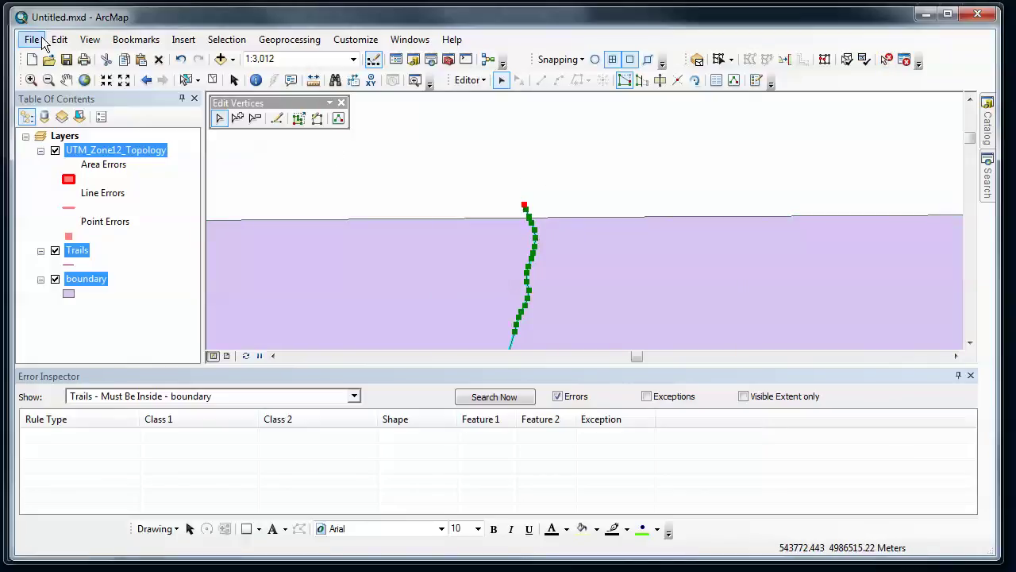
left_click(31, 80)
left_click_drag(502, 197, 554, 234)
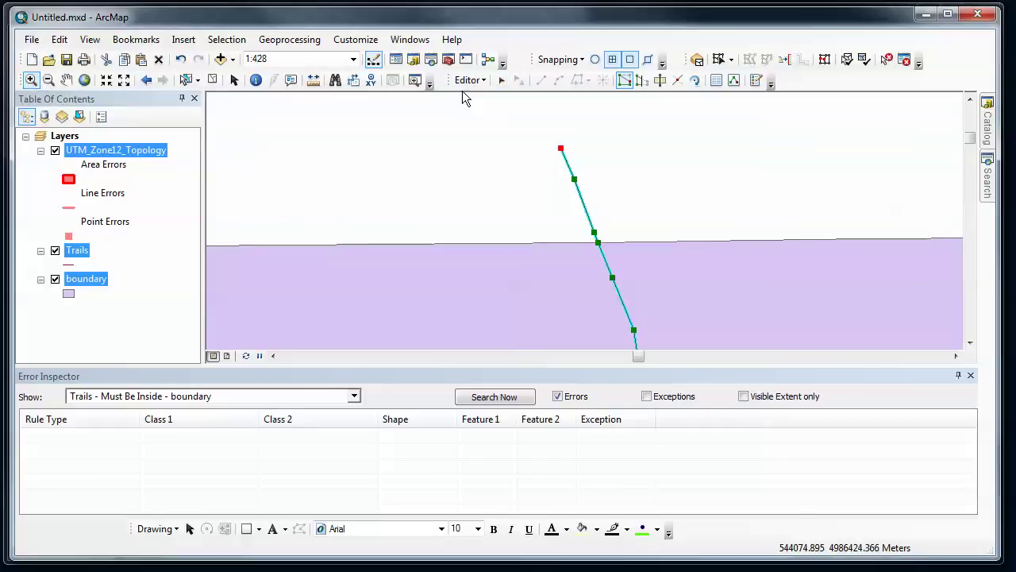
left_click(501, 80)
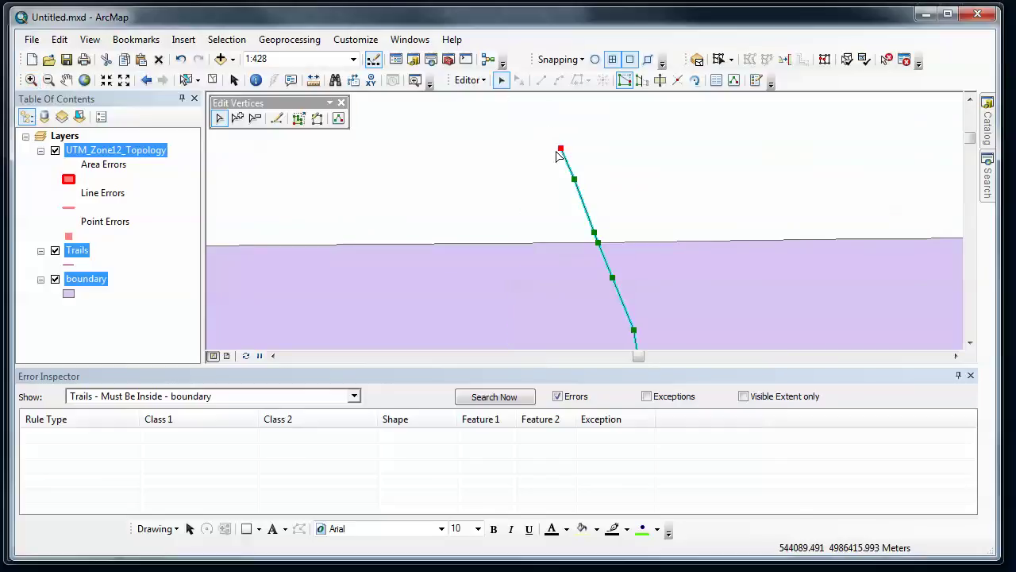
Step: Delete the trail's end vertices north of the boundary and drag the new end down to it
right_click(561, 149)
left_click(586, 195)
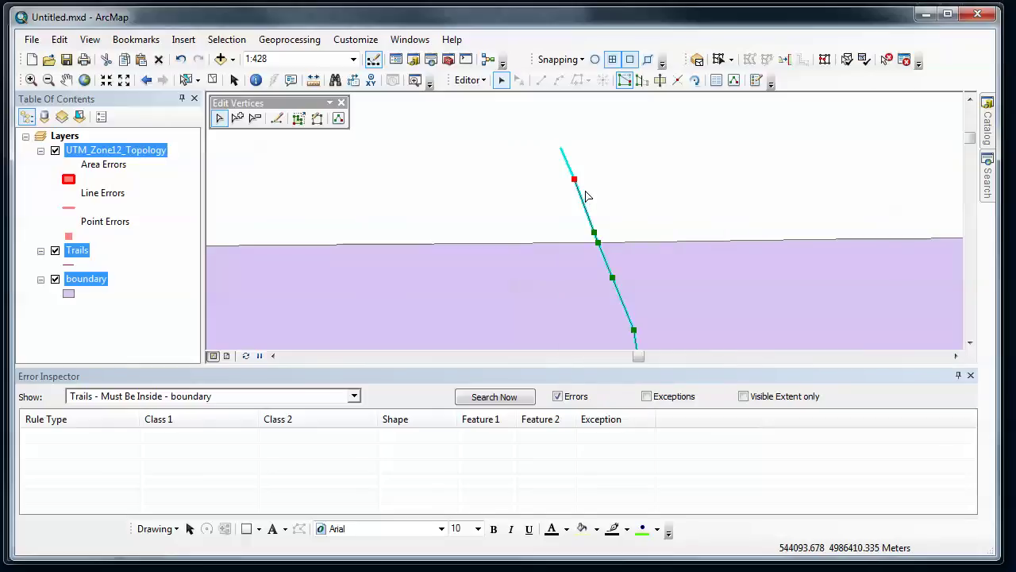
right_click(575, 178)
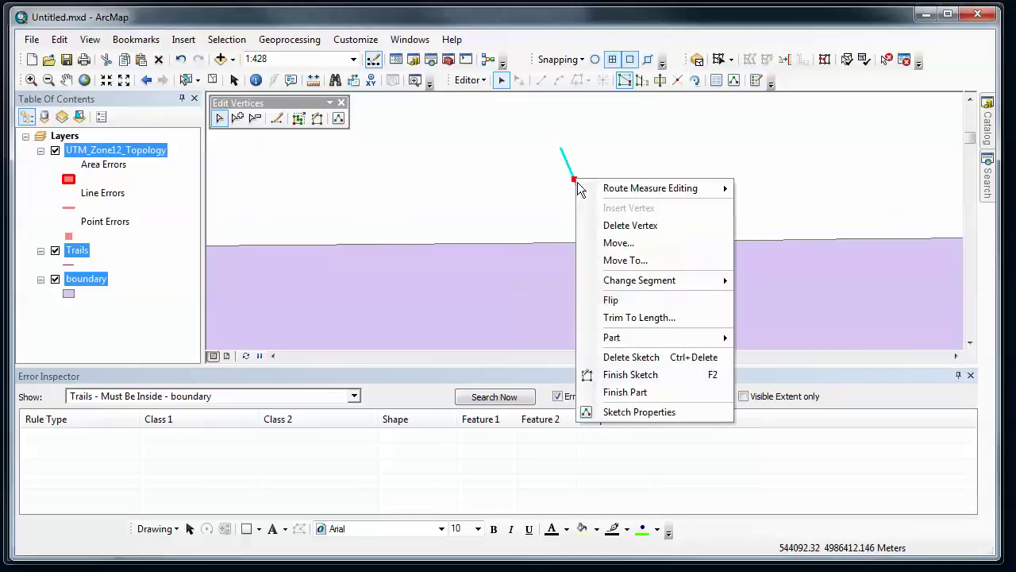
left_click(618, 225)
right_click(594, 232)
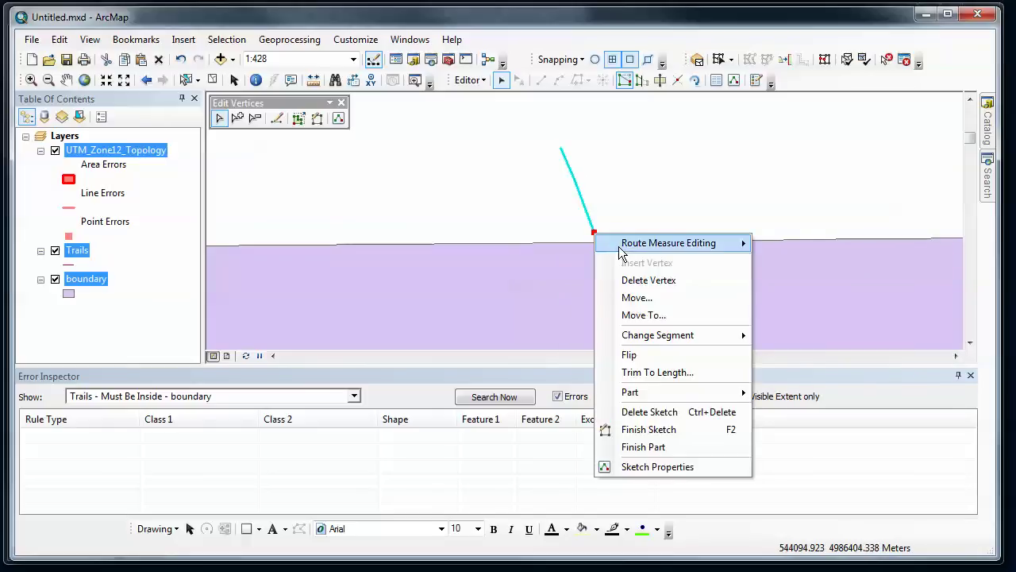
left_click(610, 280)
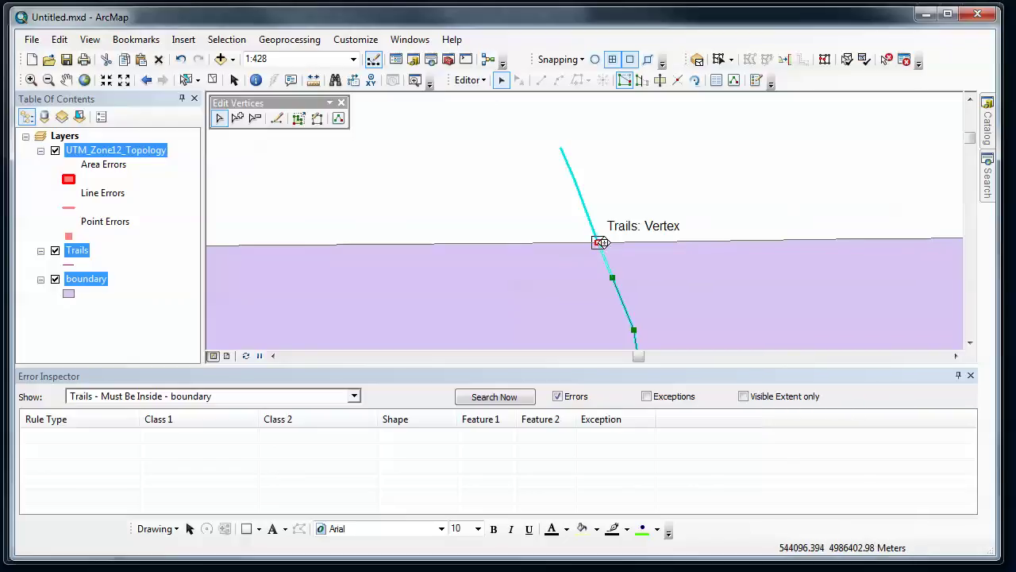
left_click_drag(598, 242, 599, 241)
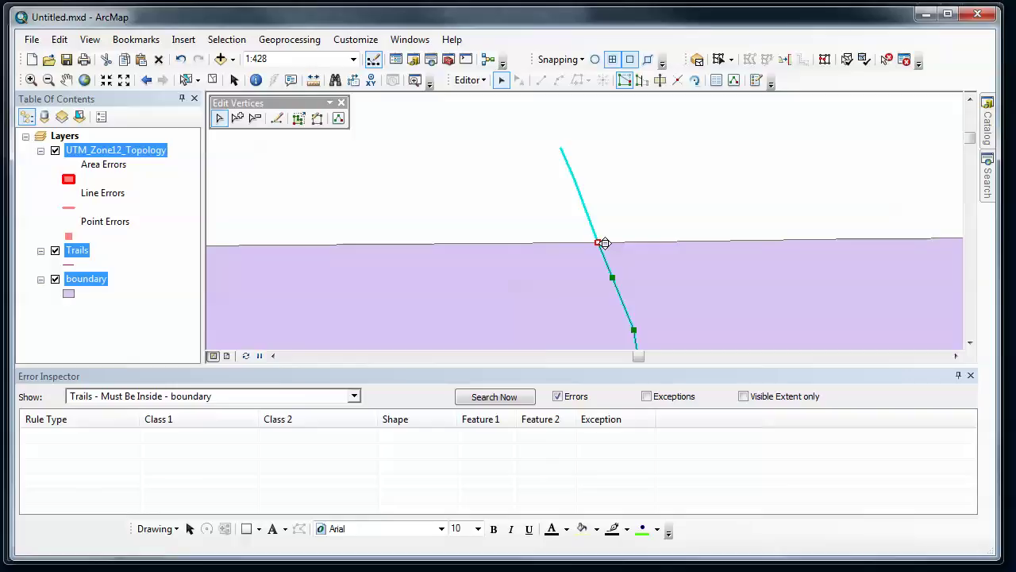
Step: Turn on edge snapping, snap the end vertex onto the boundary edge, and finish the sketch
left_click(649, 62)
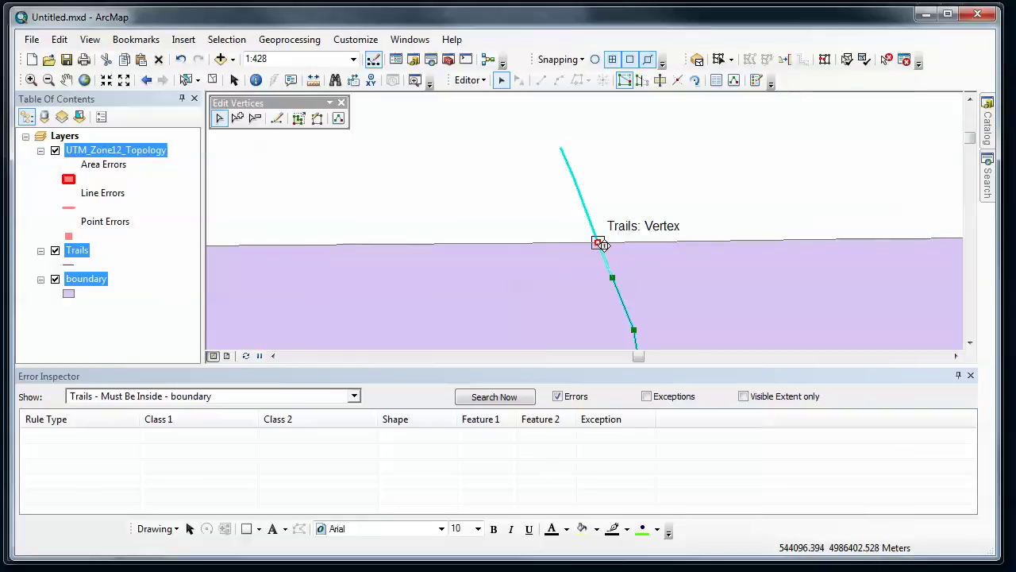
left_click_drag(599, 242, 599, 243)
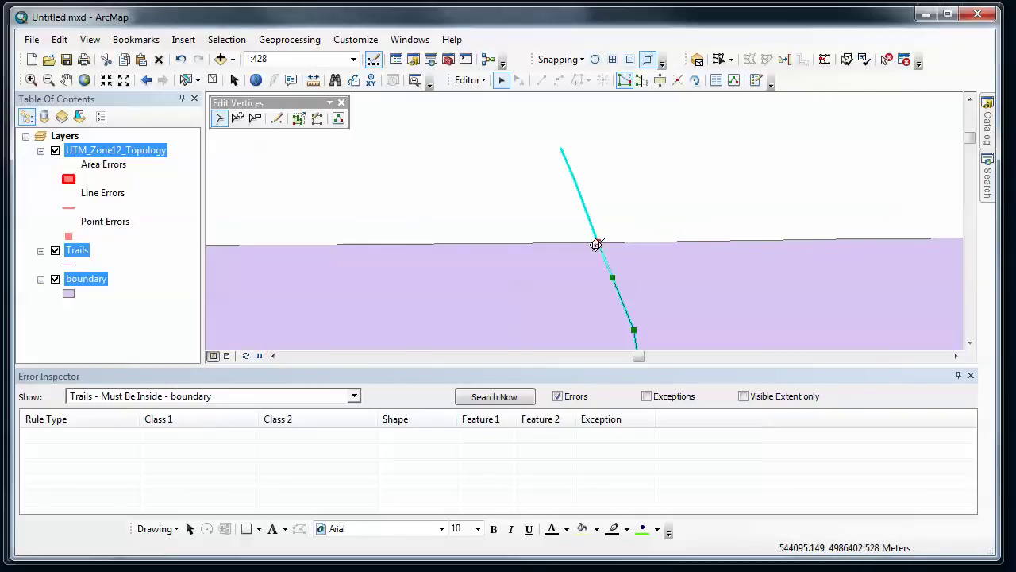
left_click(655, 192)
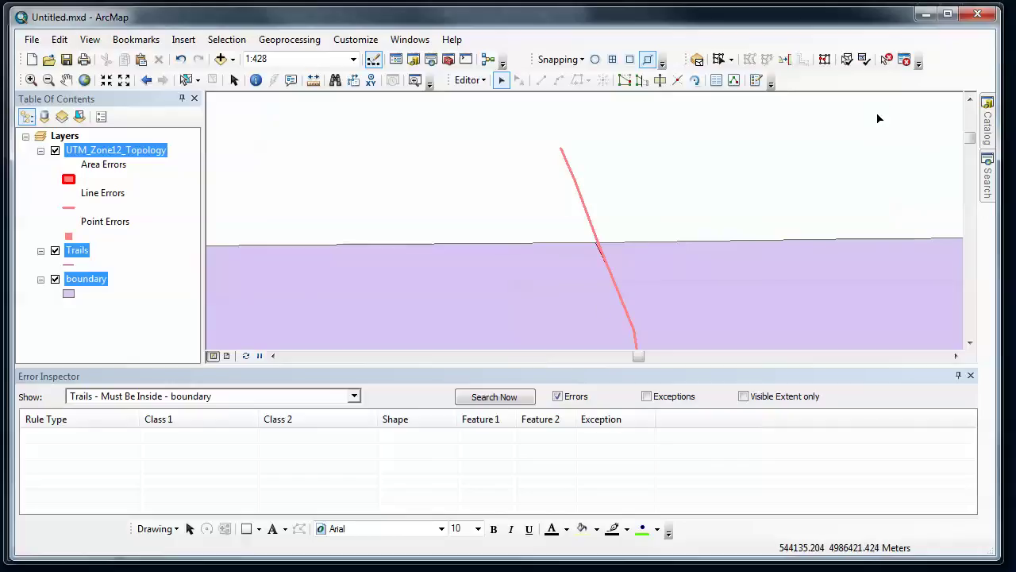
Step: Validate the topology in the current extent to clear the reshaped trail's error
left_click(865, 60)
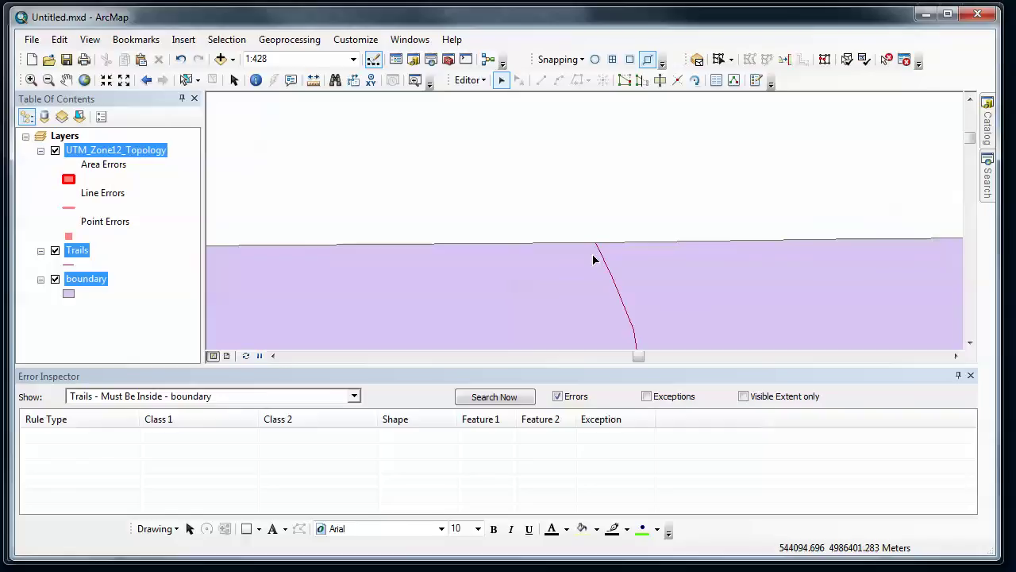
Step: Save the trail edits from the Editor menu, then save the map document with File > Save
left_click(467, 80)
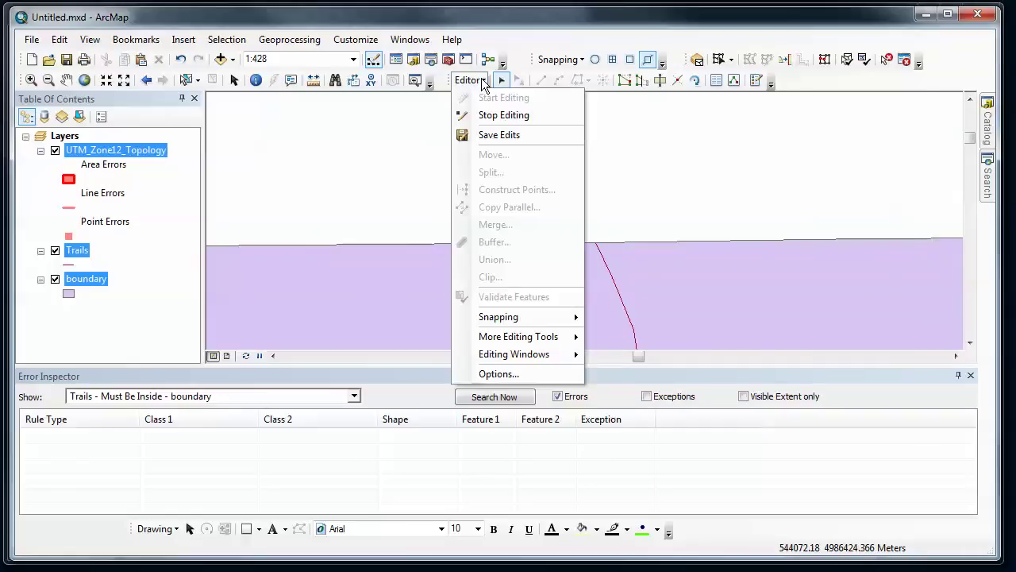
left_click(502, 134)
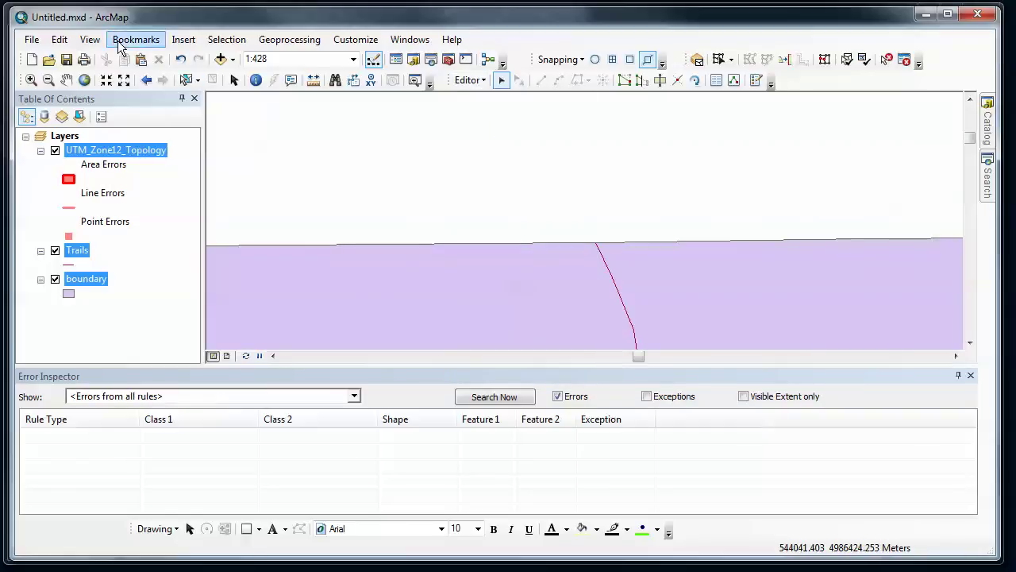
left_click(39, 41)
left_click(54, 94)
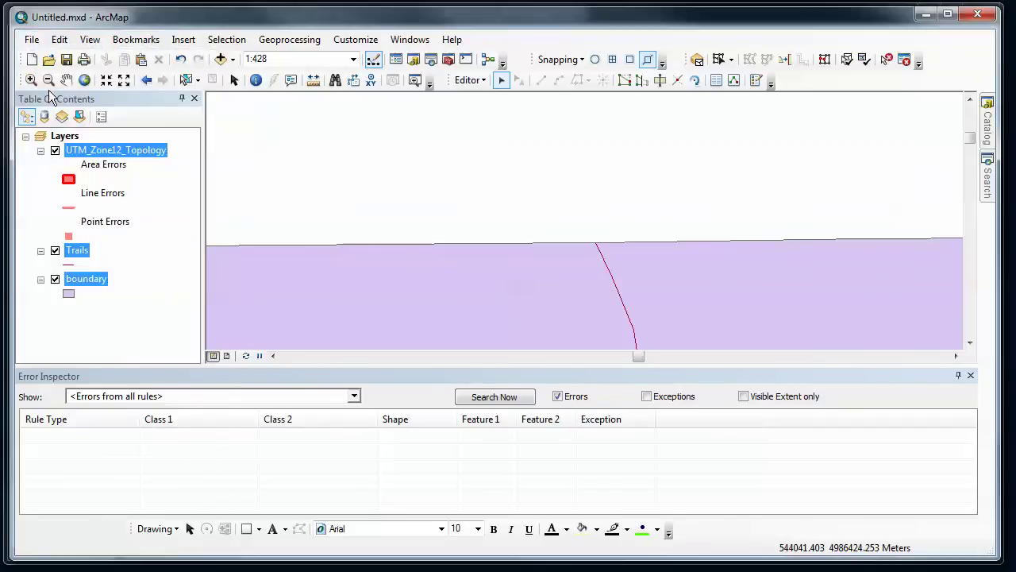